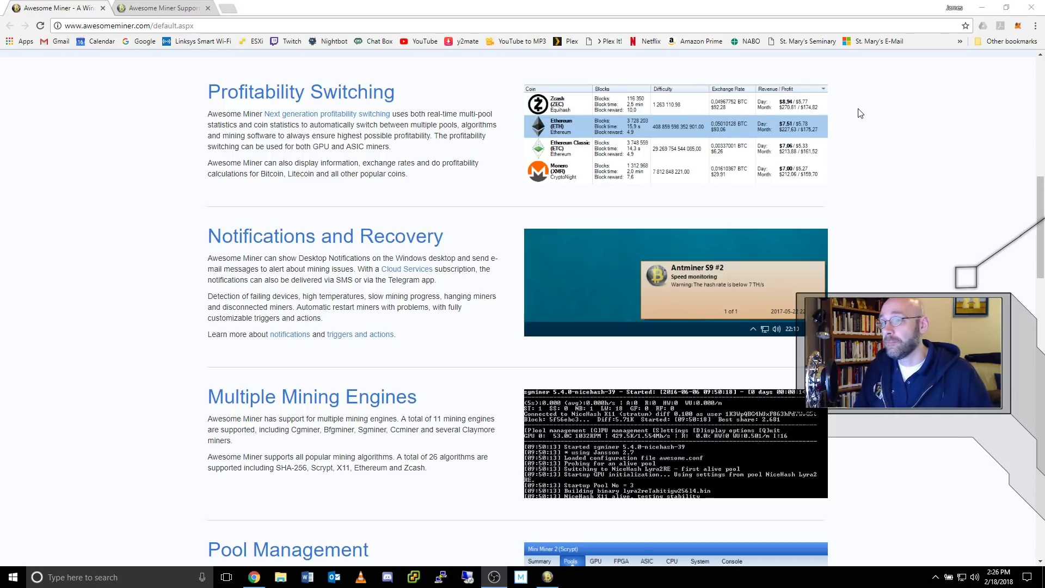
# Scroll the awesomeminer.com homepage down to the Profitability Switching and Notifications and Recovery sections.
pyautogui.scroll(-3, 860, 114)
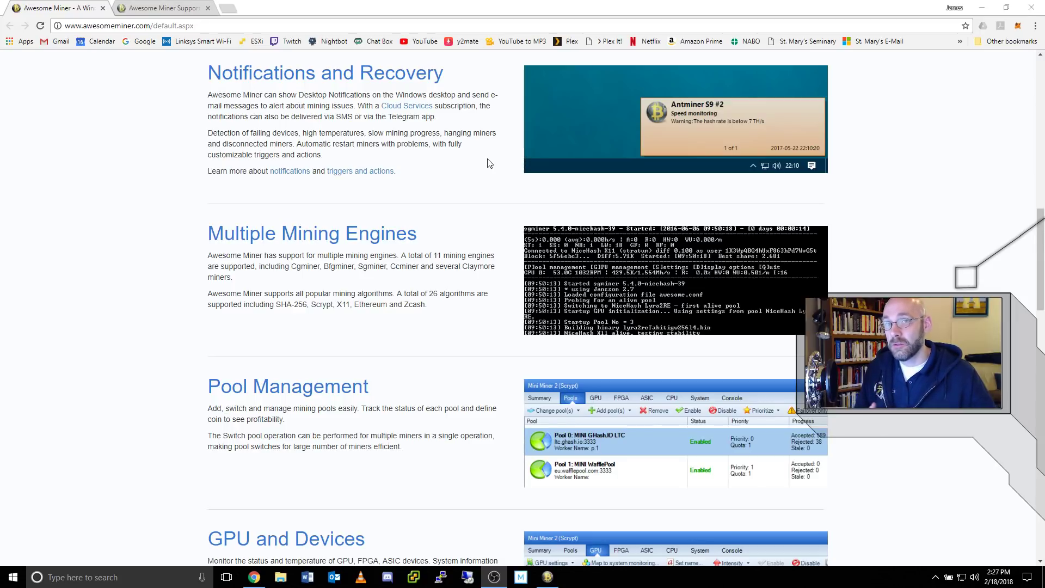
# Scroll further down the homepage past Pool Management to GPU and Devices and Web and Mobile.
pyautogui.scroll(-3, 887, 128)
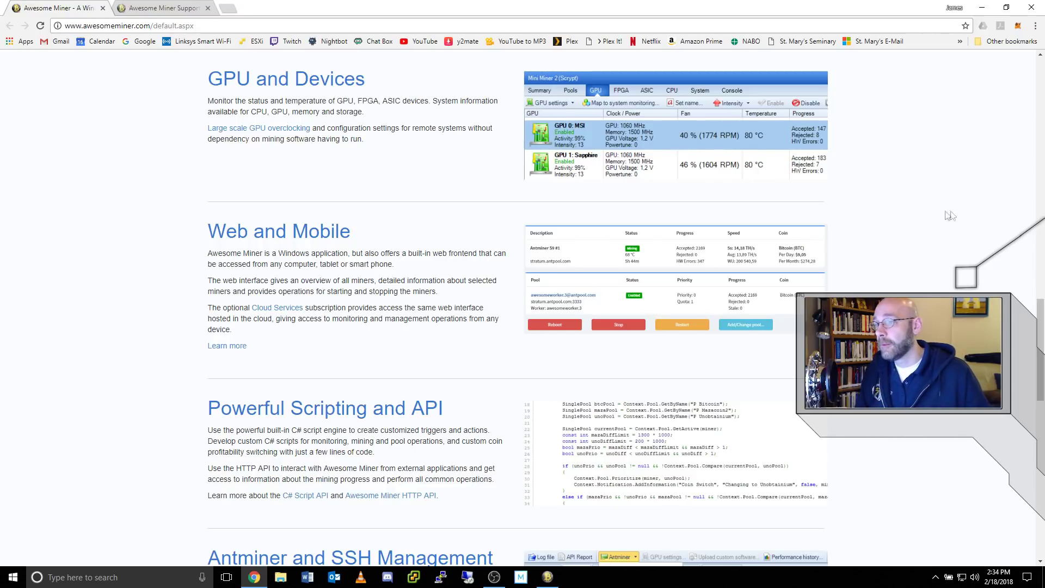
pyautogui.scroll(-3, 944, 216)
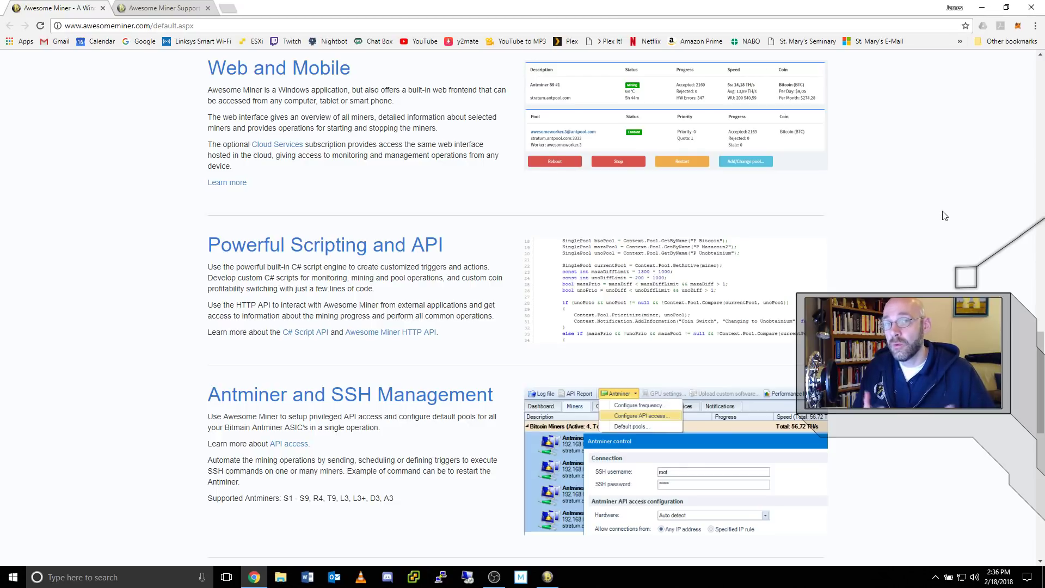
# Scroll through the remaining Awesome Miner homepage sections below Scripting and API.
pyautogui.scroll(-3, 944, 216)
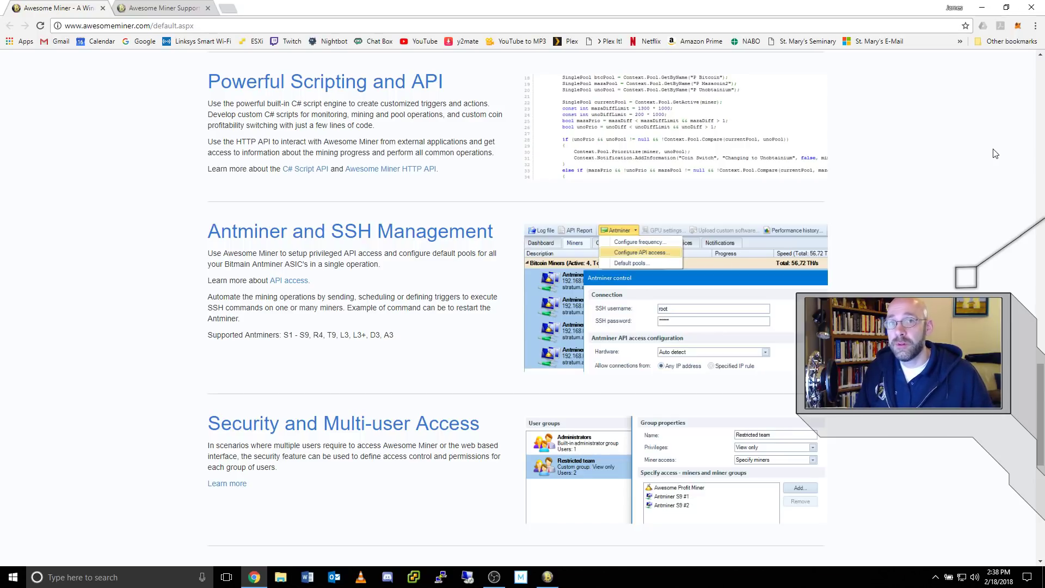
pyautogui.scroll(-3, 995, 154)
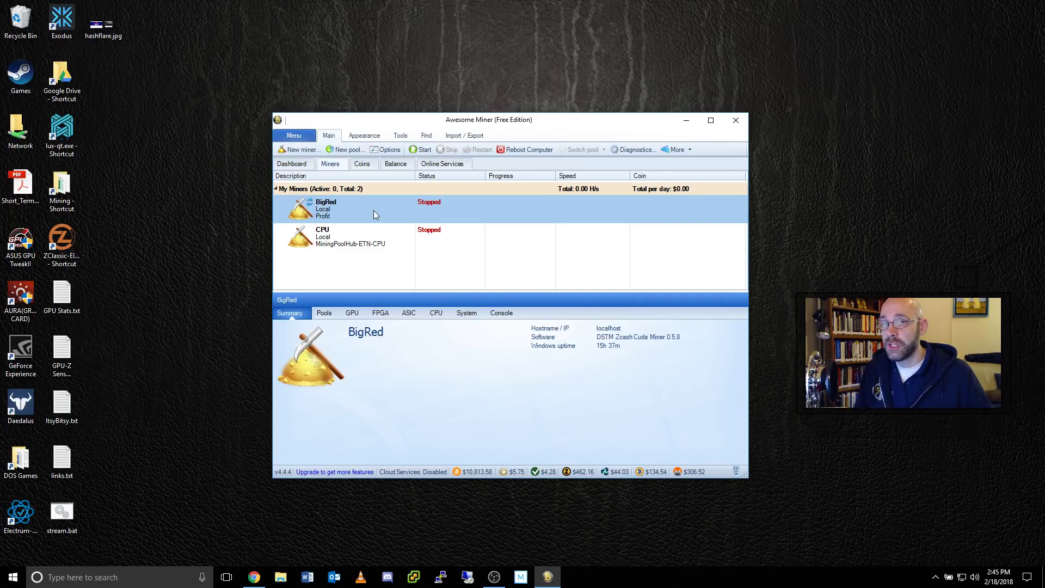
# Select the CPU miner and try adding a new miner, hitting the Free Edition two-instance limit.
pyautogui.click(326, 238)
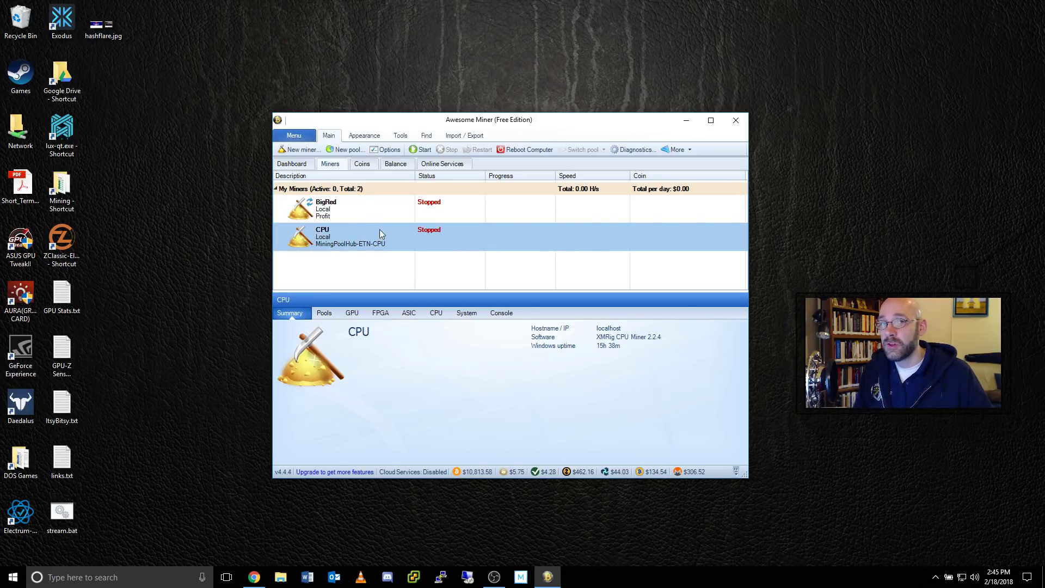
pyautogui.click(298, 149)
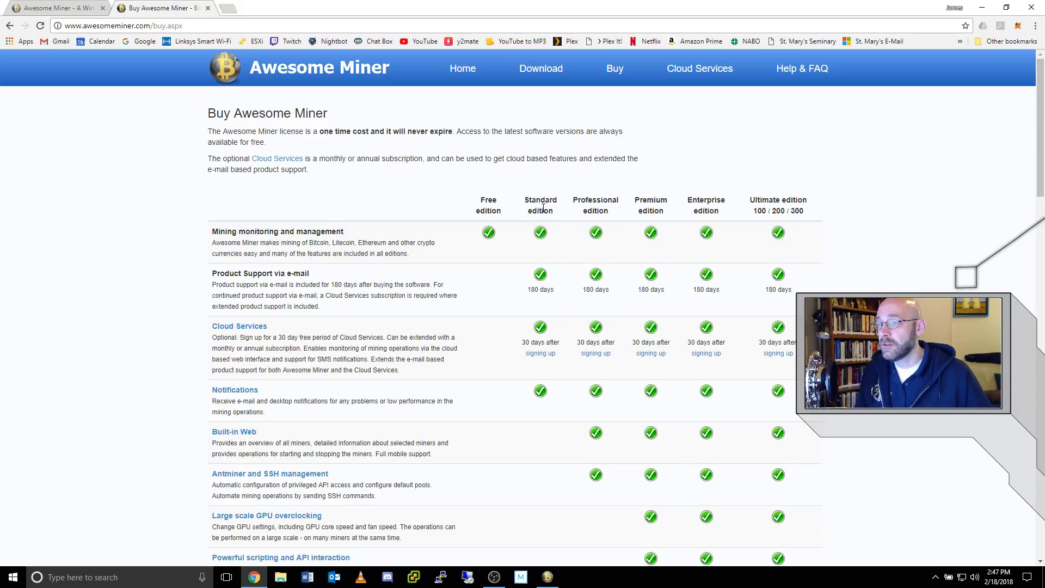
# Scroll the Buy Awesome Miner page down to the edition price rows.
pyautogui.scroll(-9, 543, 208)
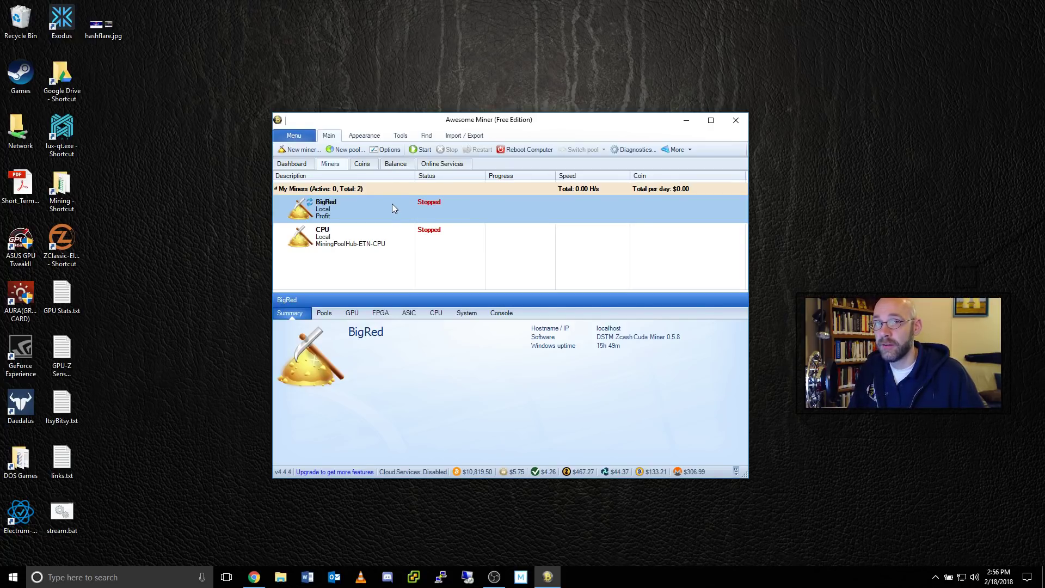
# Compare the CPU and BigRed miner details, then show the Tools ribbon with BigRed selected.
pyautogui.click(396, 234)
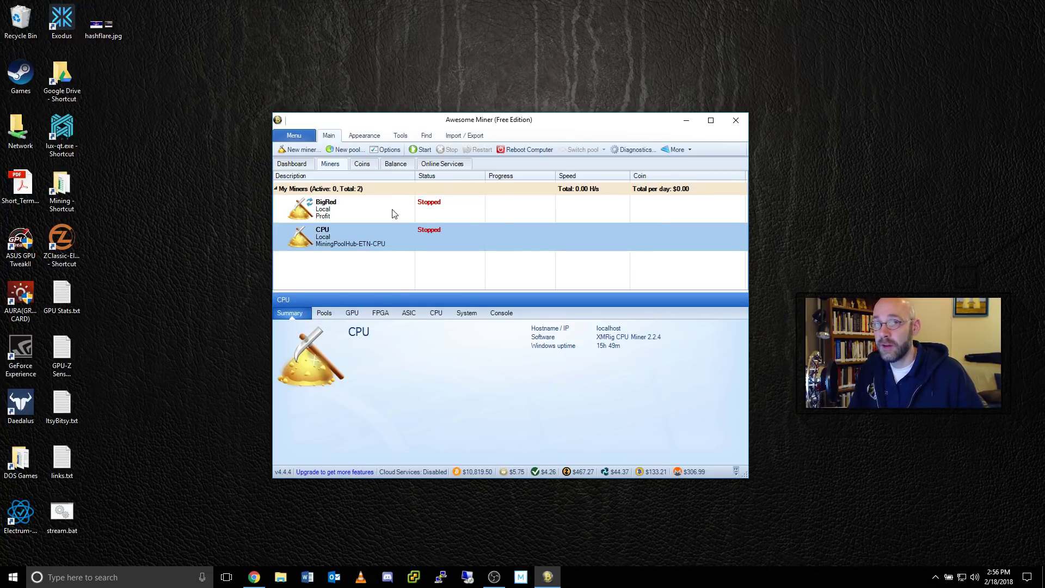
pyautogui.click(391, 210)
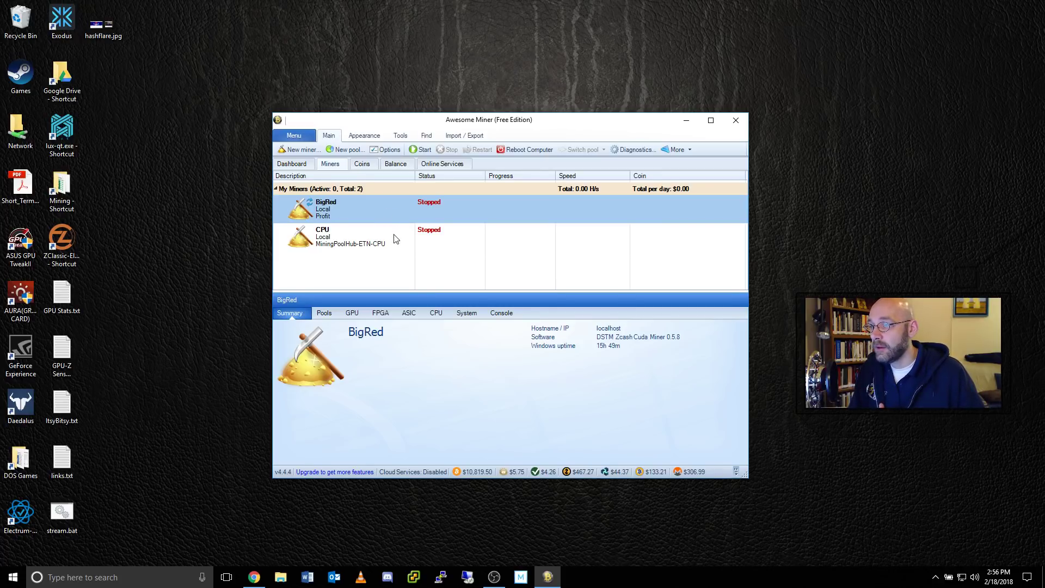
pyautogui.click(397, 235)
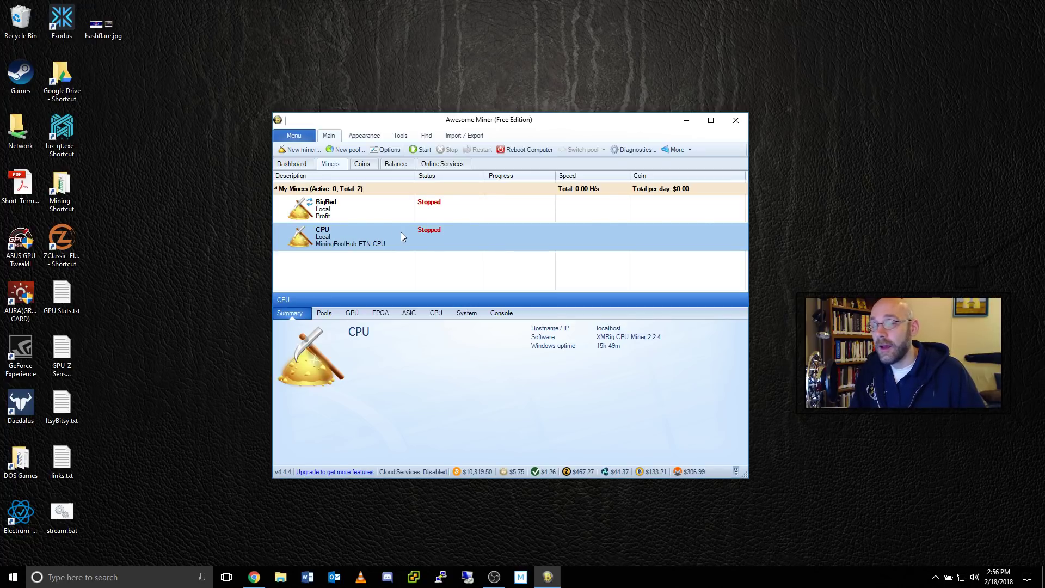
pyautogui.click(387, 208)
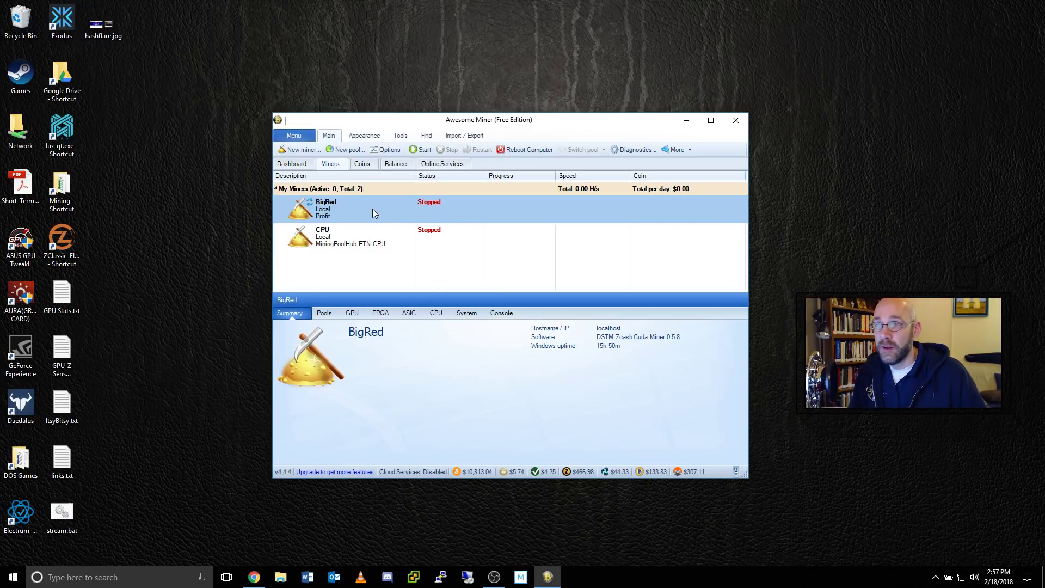
pyautogui.click(401, 137)
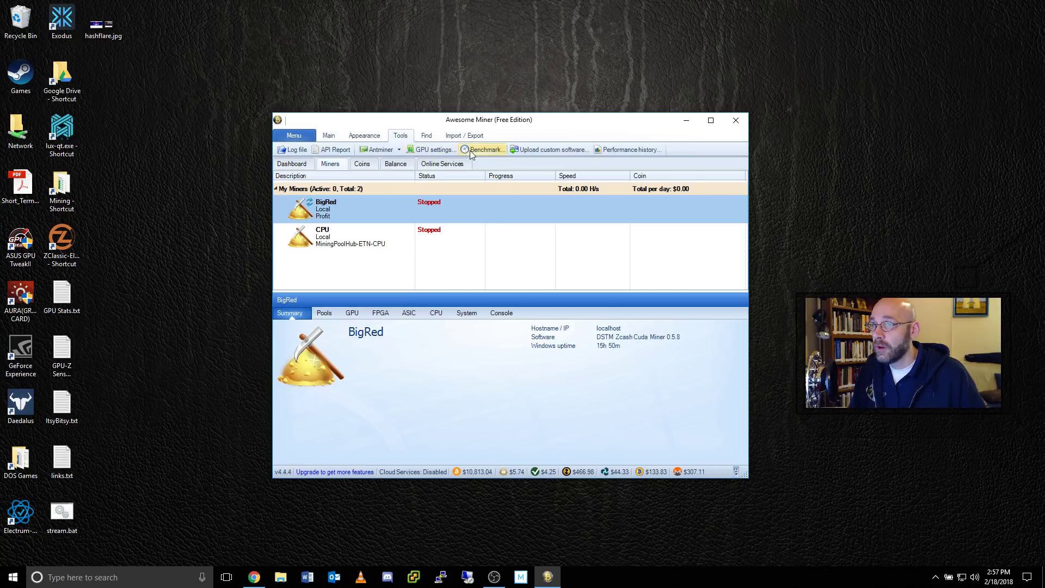
# Select CryptoNight, Decred, Equihash, Lyra2REv2, Lyra2z, Myriad-Groestl, Timetravel, Tribus and X17 for benchmarking.
pyautogui.click(496, 149)
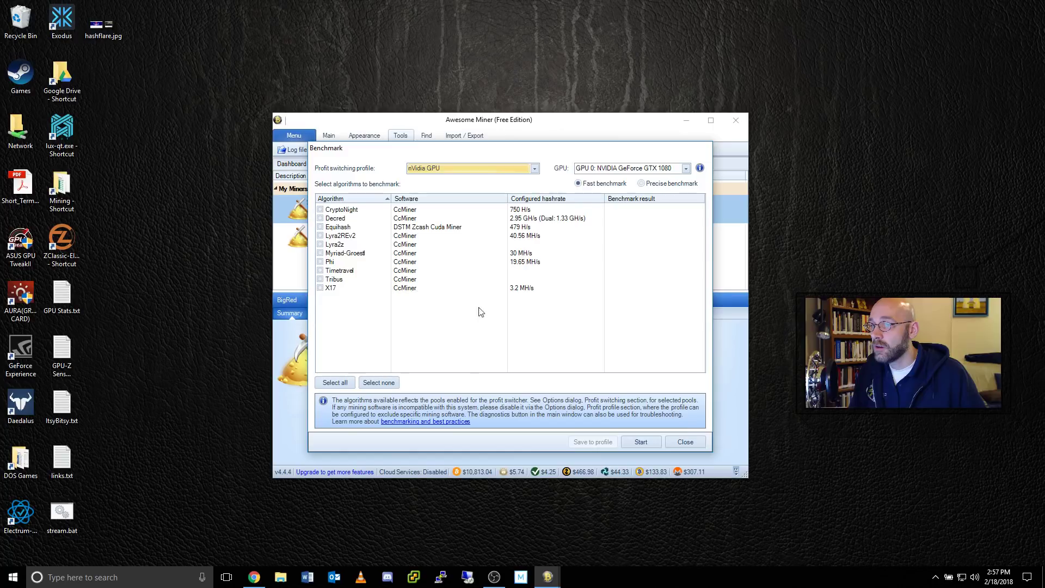
pyautogui.click(320, 210)
pyautogui.click(320, 218)
pyautogui.click(321, 227)
pyautogui.click(320, 236)
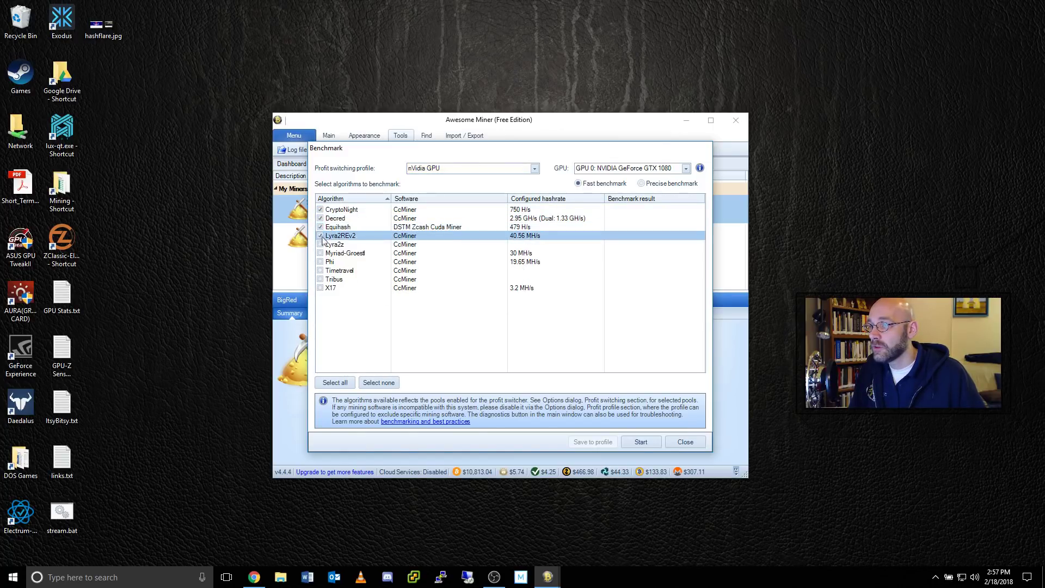
pyautogui.click(320, 244)
pyautogui.click(320, 253)
pyautogui.click(320, 262)
pyautogui.click(320, 271)
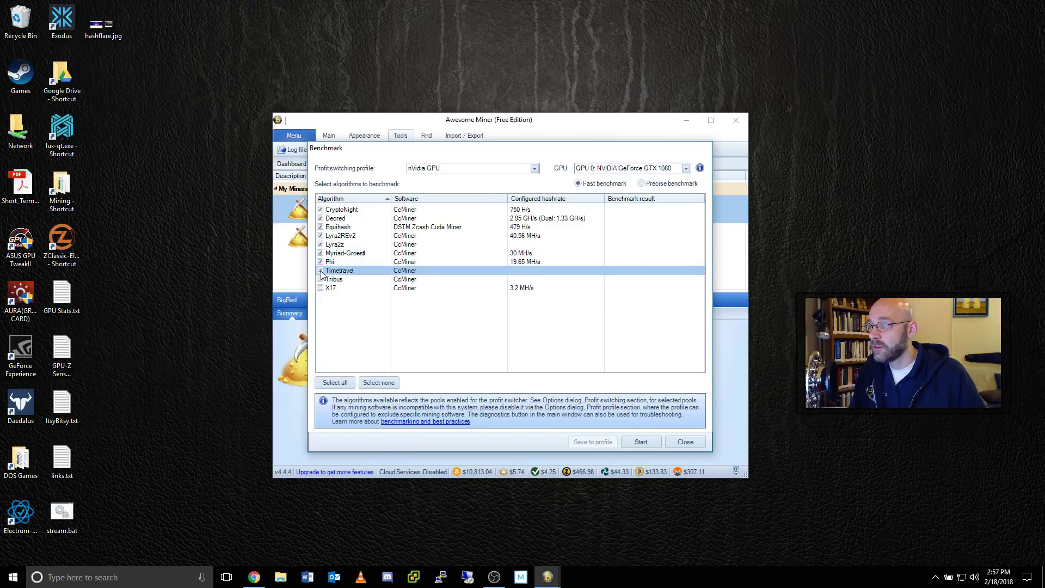
pyautogui.click(320, 279)
pyautogui.click(320, 287)
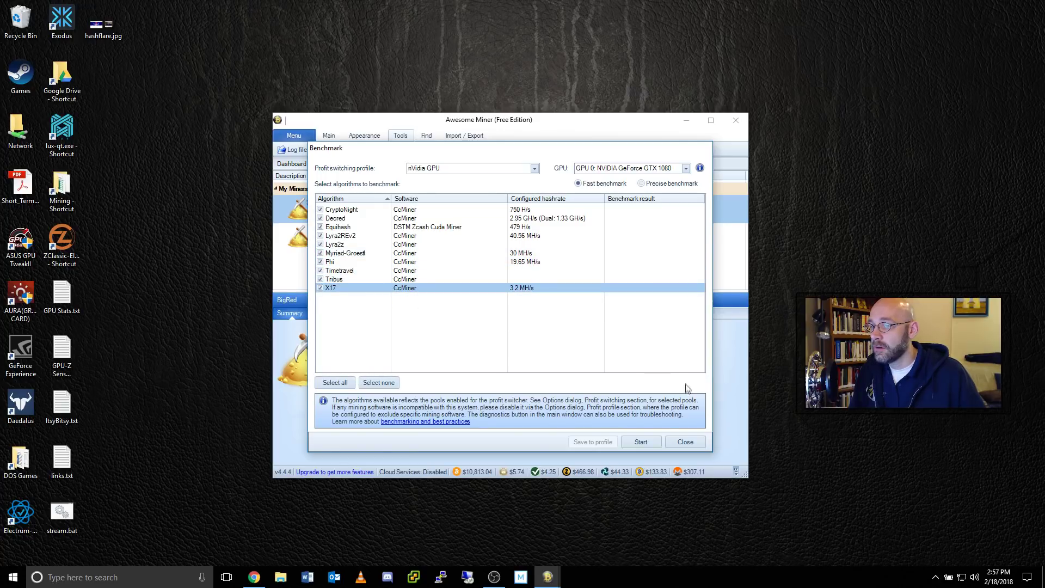
# Run the GTX 1080 benchmark and save the hashrates to the nVidia GPU profile.
pyautogui.click(641, 441)
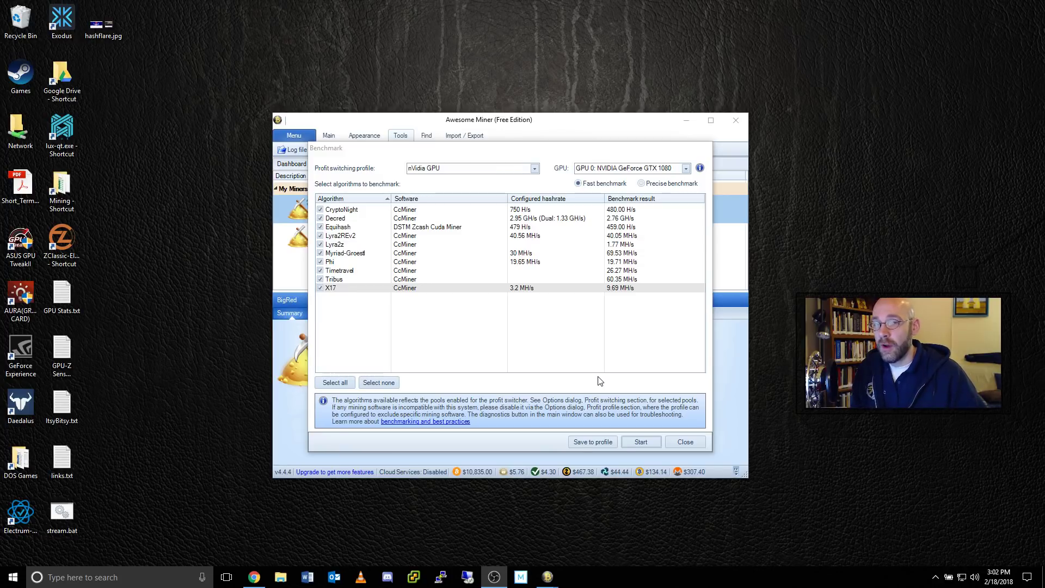
pyautogui.click(592, 442)
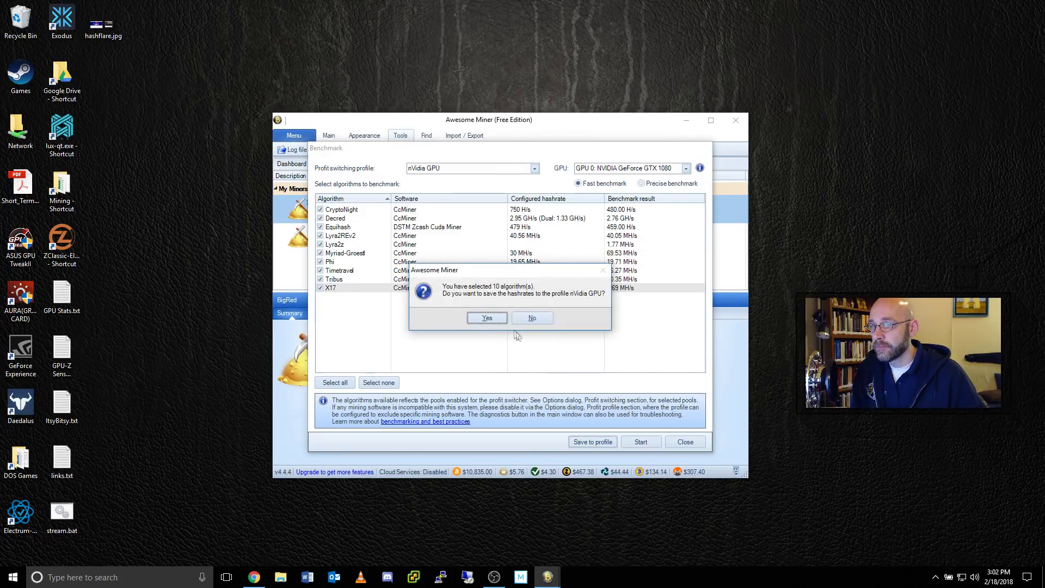
pyautogui.click(489, 318)
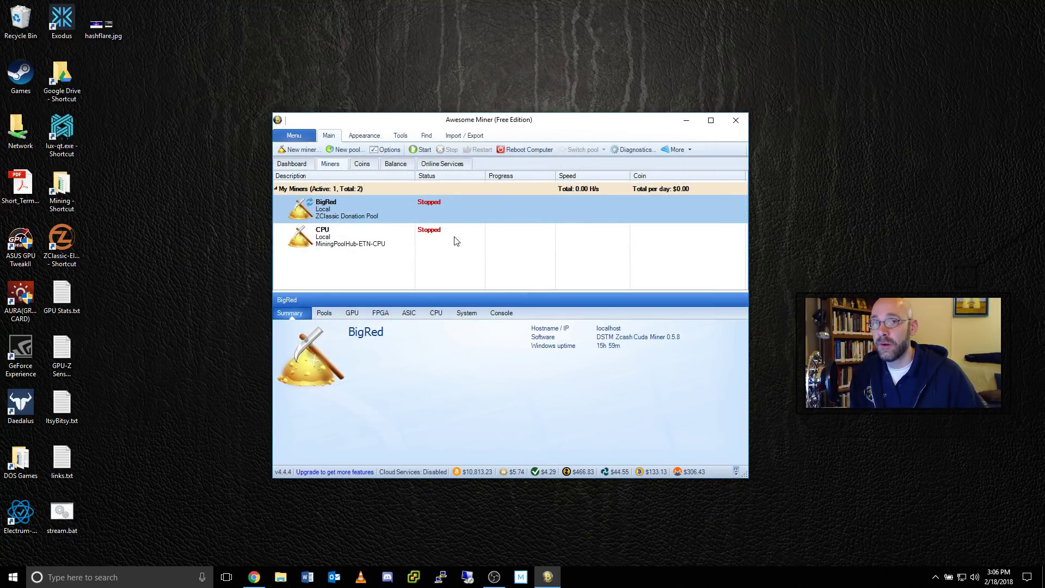
pyautogui.click(389, 150)
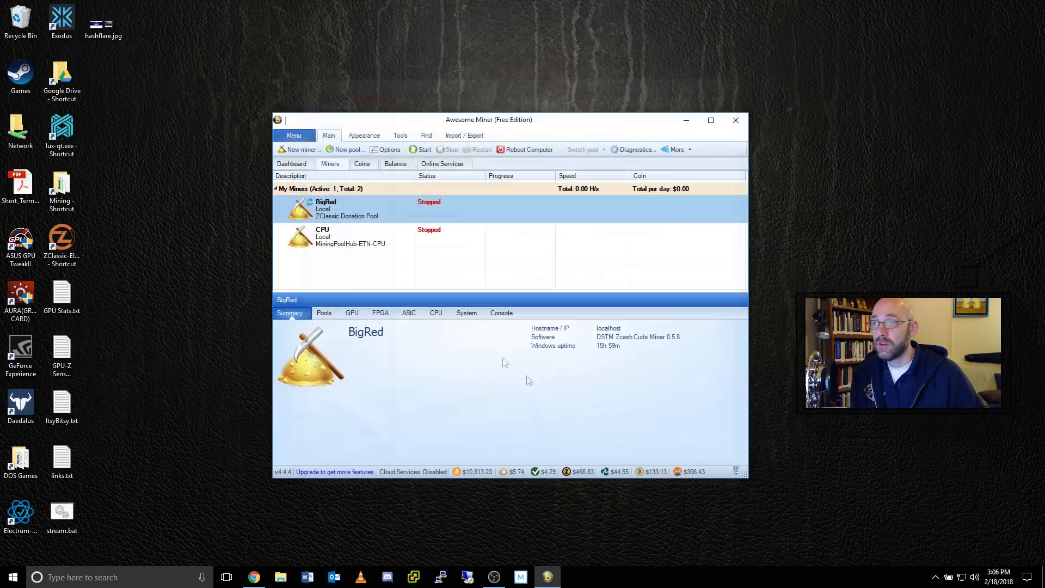
# Accept the Options with autostart at Windows startup enabled, then bring up BigRed's context menu.
pyautogui.click(678, 484)
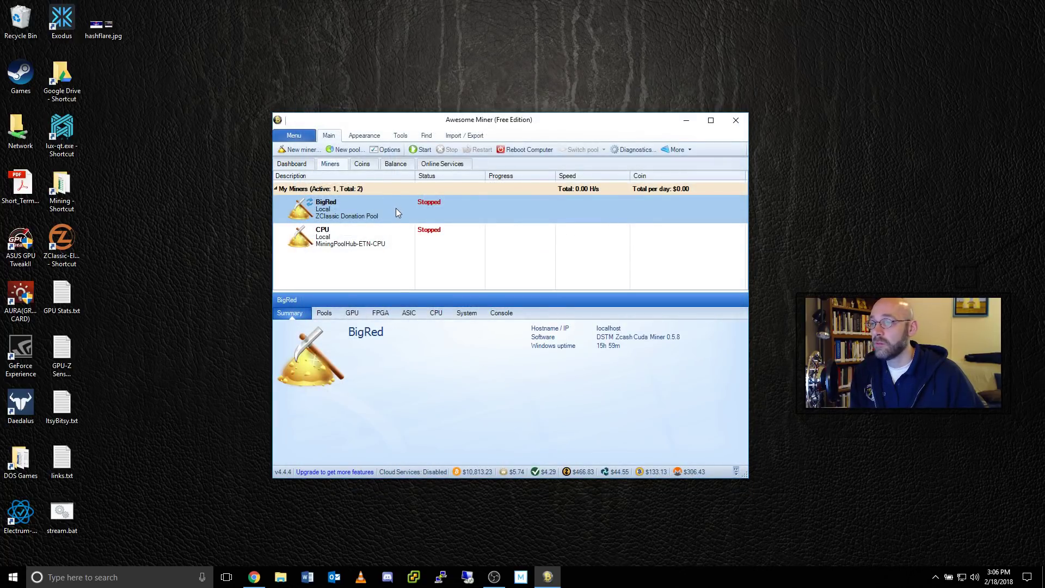
pyautogui.rightClick(396, 206)
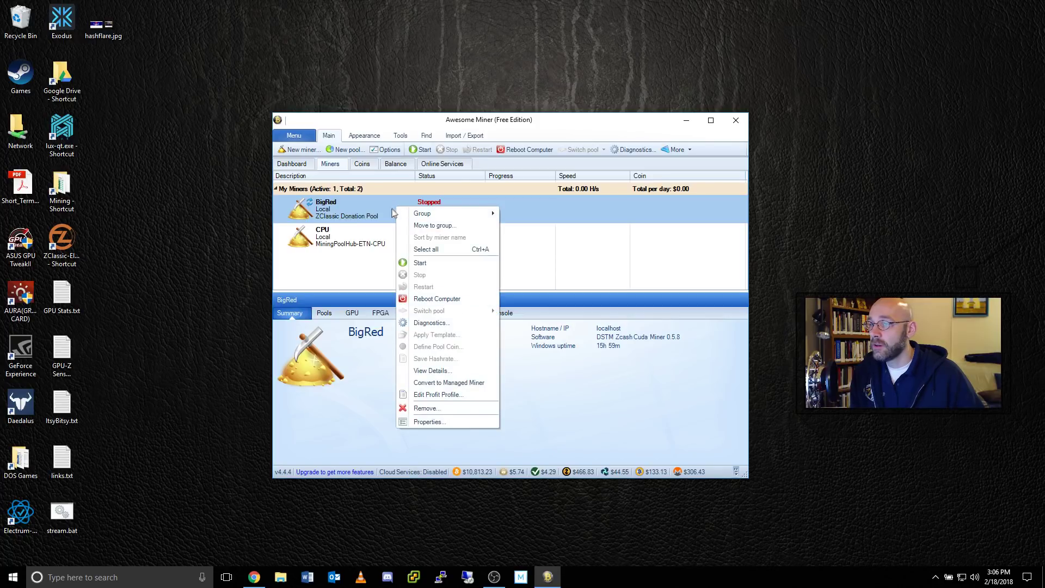
# Open BigRed's settings and go to the Pools page listing the MiningPoolHub pools.
pyautogui.click(435, 423)
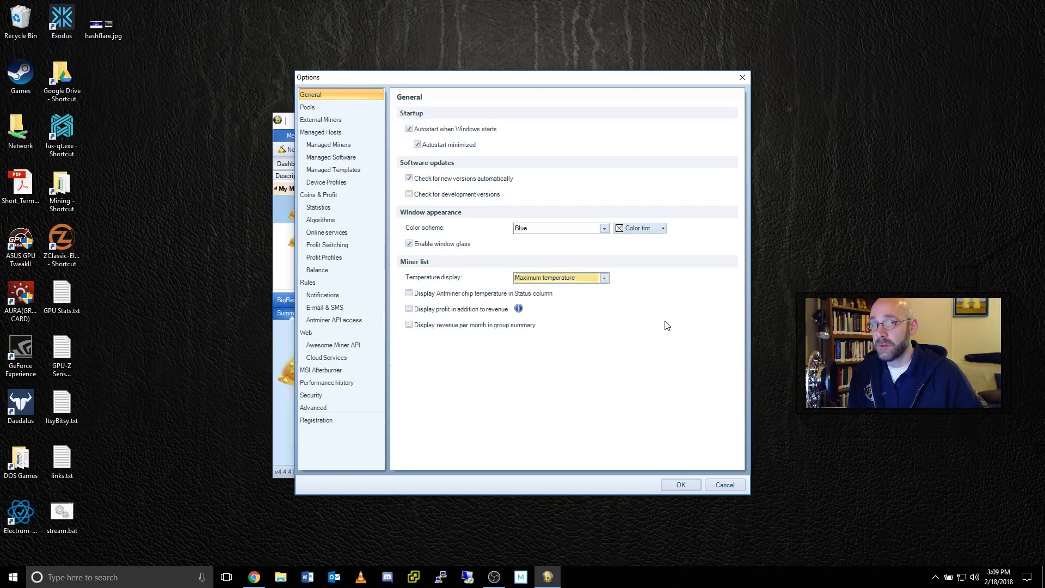
pyautogui.click(604, 278)
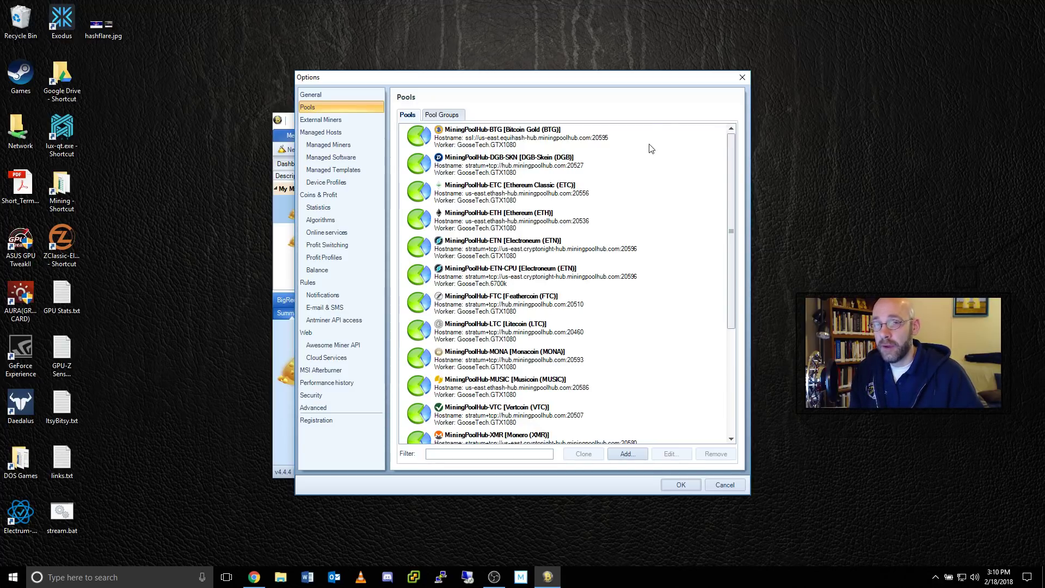
# Open the MiningPoolHub-BTG pool's properties and view its Sgminer page.
pyautogui.click(633, 140)
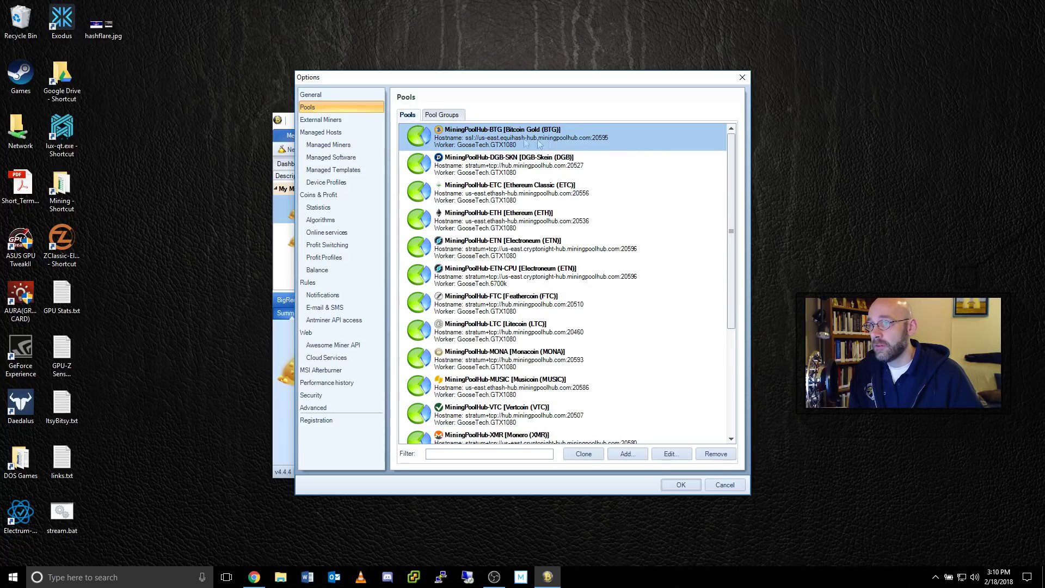
pyautogui.click(670, 455)
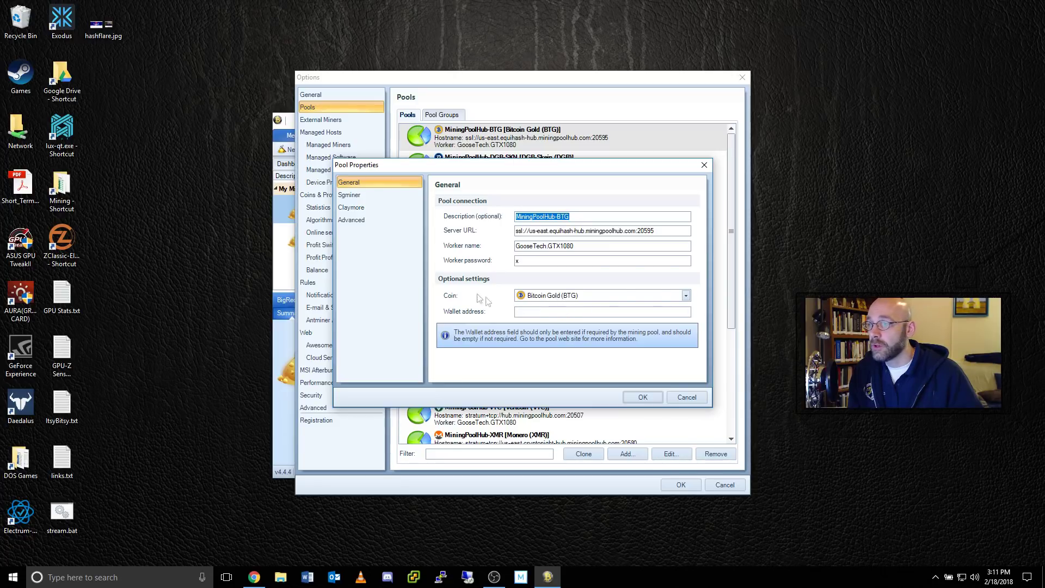
pyautogui.click(357, 195)
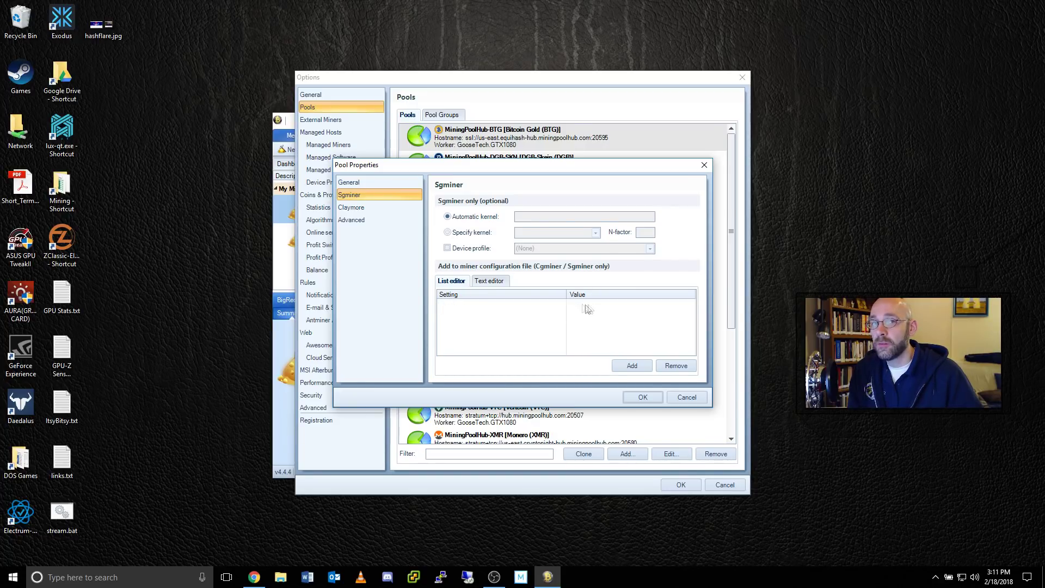
# Check the BTG pool's Claymore and Advanced pages (no parameters, dot separator), then close the pool properties and Options.
pyautogui.click(362, 210)
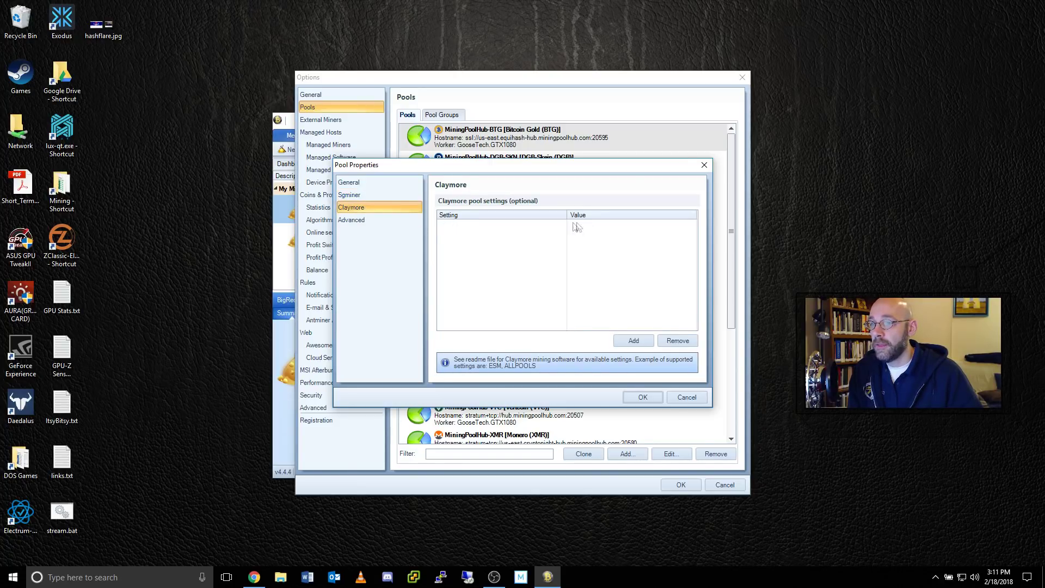
pyautogui.click(376, 221)
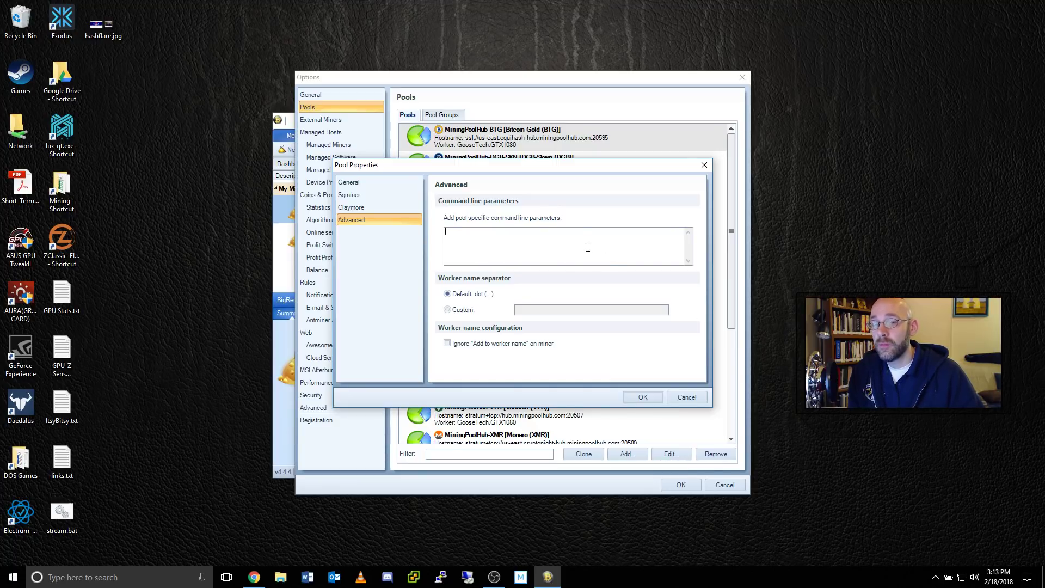
pyautogui.click(641, 397)
pyautogui.press('Return')
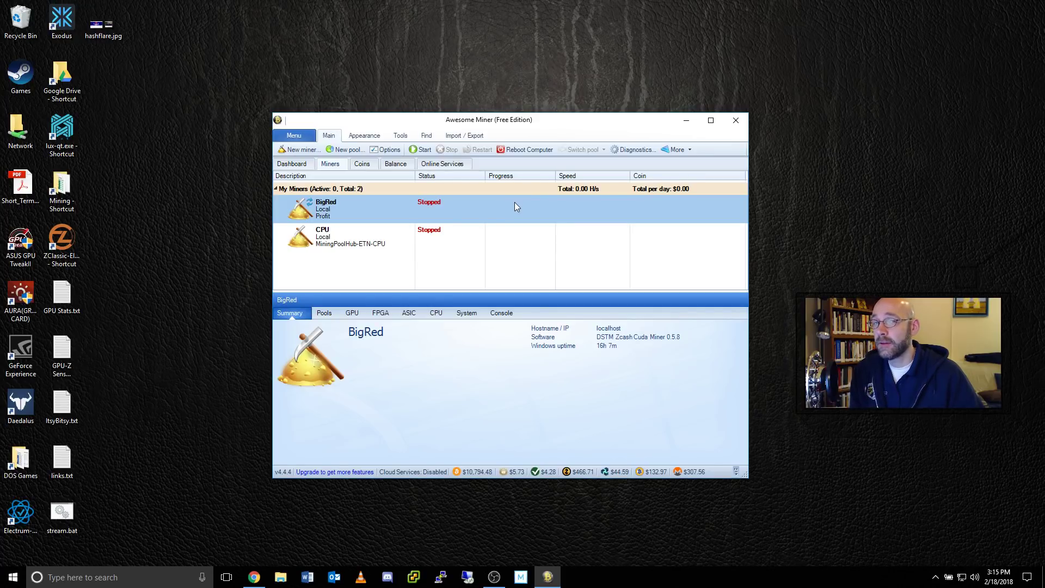
# Start mining on BigRed, then stop it again.
pyautogui.click(423, 150)
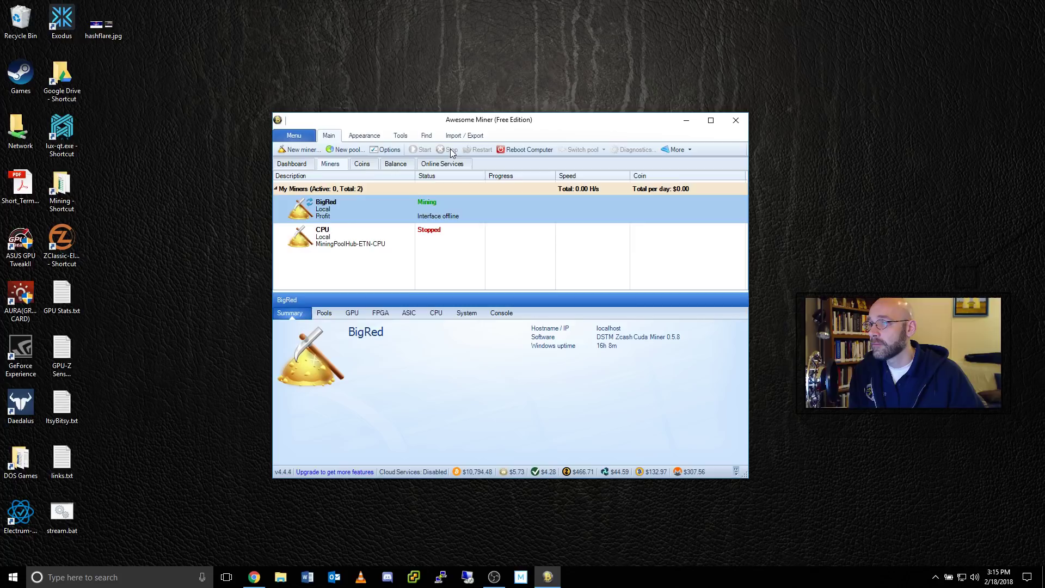
pyautogui.click(450, 150)
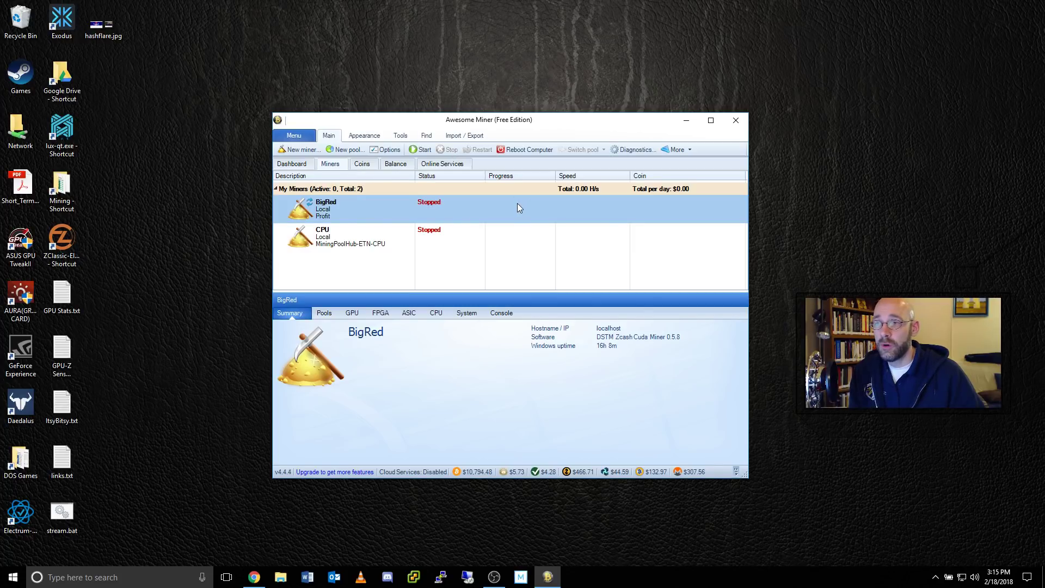
# Run BigRed diagnostics, highlight zm.exe and the --user value in the log, then close the results.
pyautogui.click(637, 151)
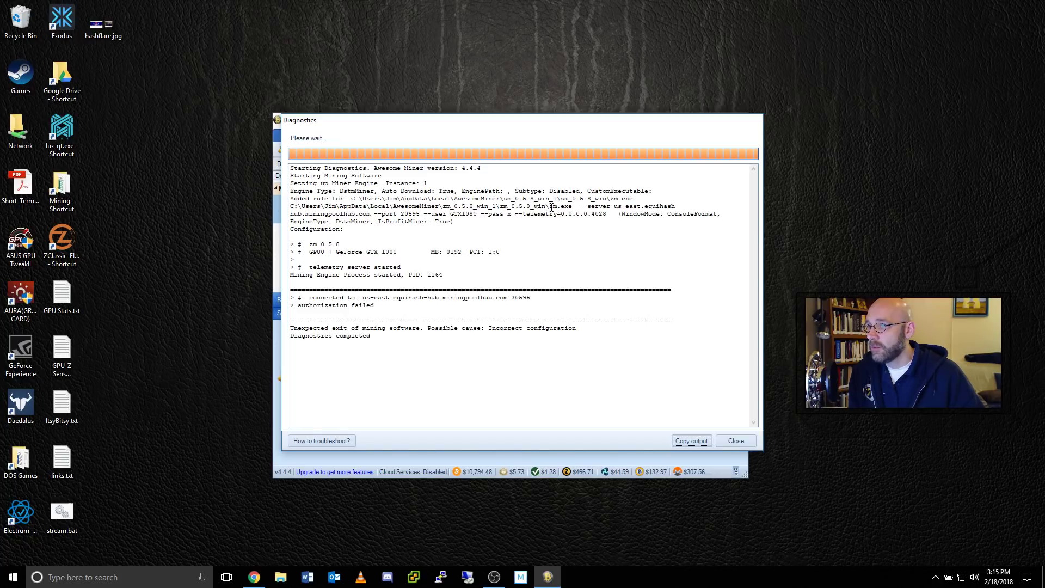
pyautogui.moveTo(551, 207); pyautogui.dragTo(574, 207)
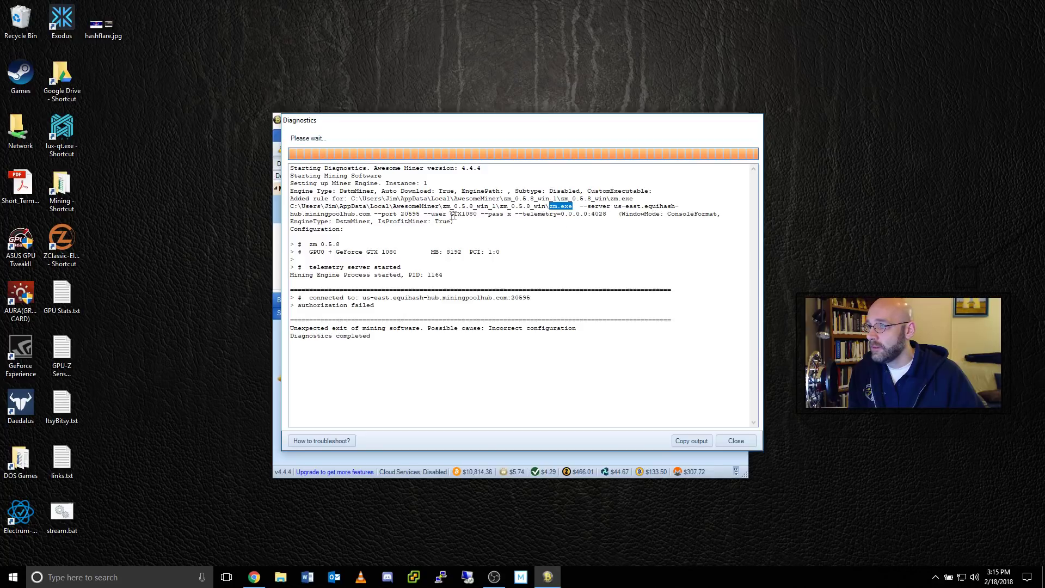
pyautogui.moveTo(449, 213); pyautogui.dragTo(476, 214)
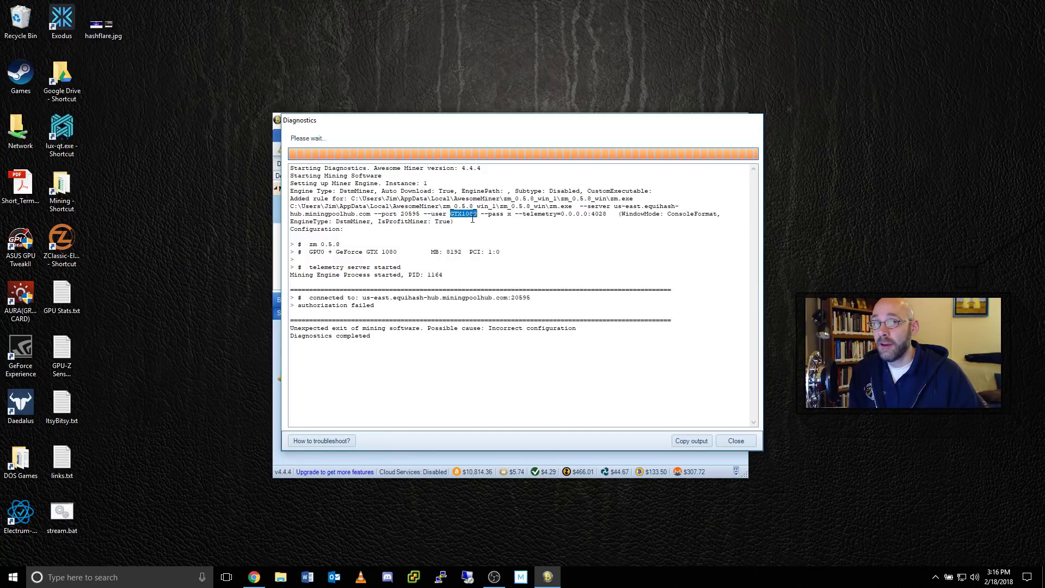
pyautogui.click(737, 441)
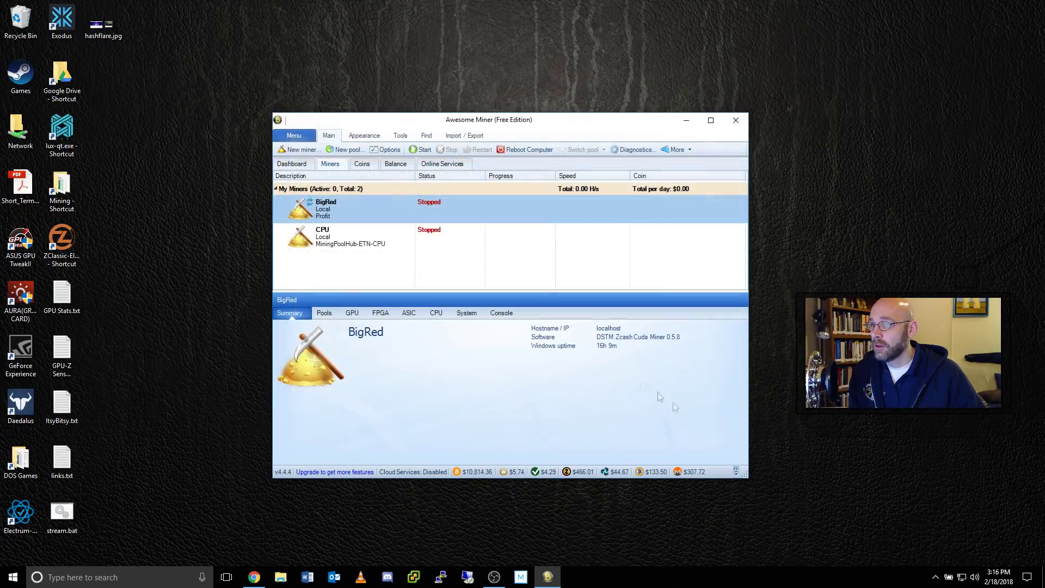
# Prefix the MiningPoolHub-BTG worker name with the account name, save, and restart BigRed mining.
pyautogui.click(384, 149)
pyautogui.click(308, 107)
pyautogui.click(509, 137)
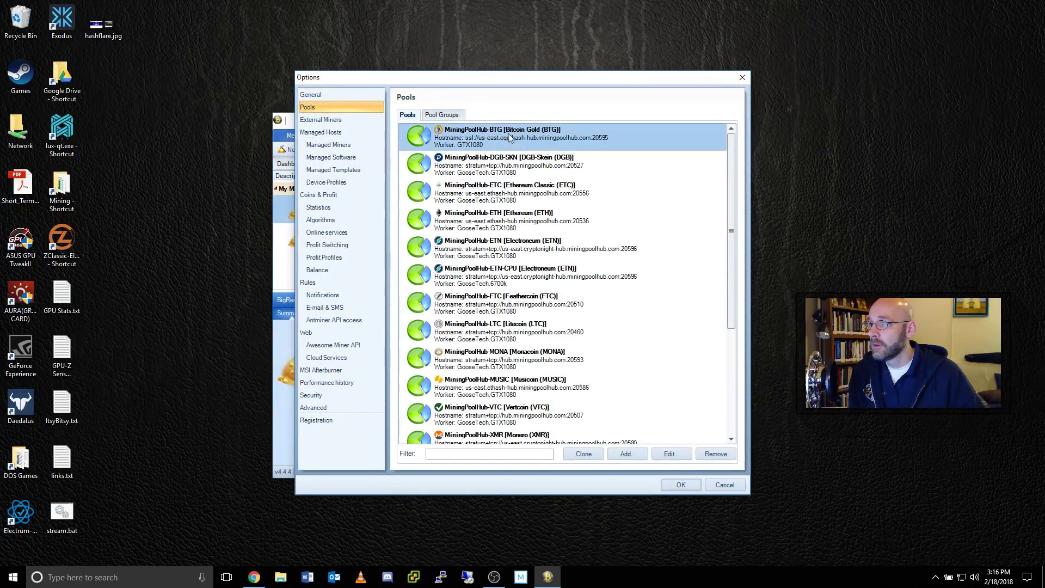
pyautogui.click(671, 454)
pyautogui.click(563, 246)
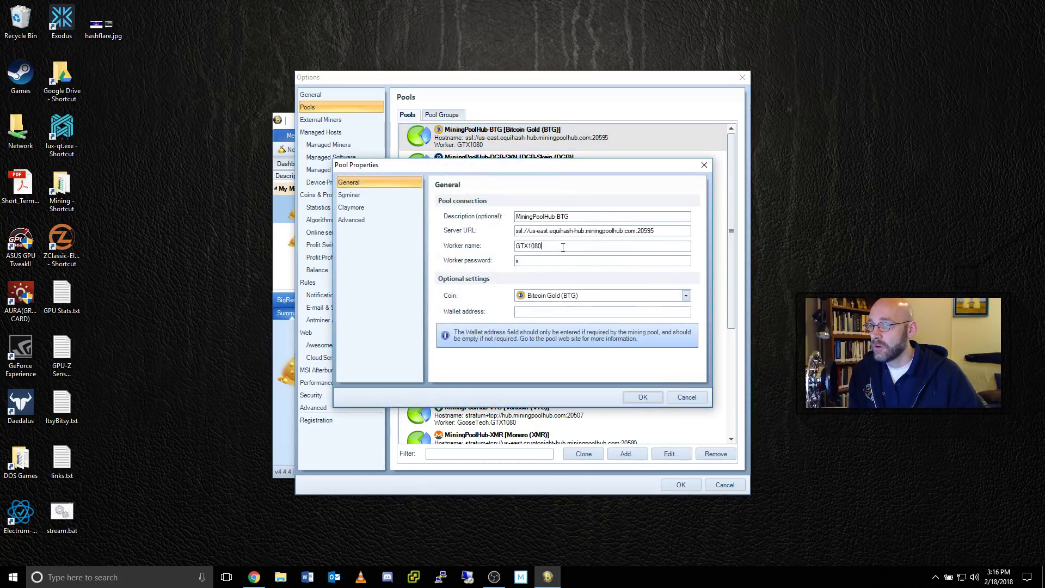
pyautogui.press('Home')
pyautogui.write('Goos')
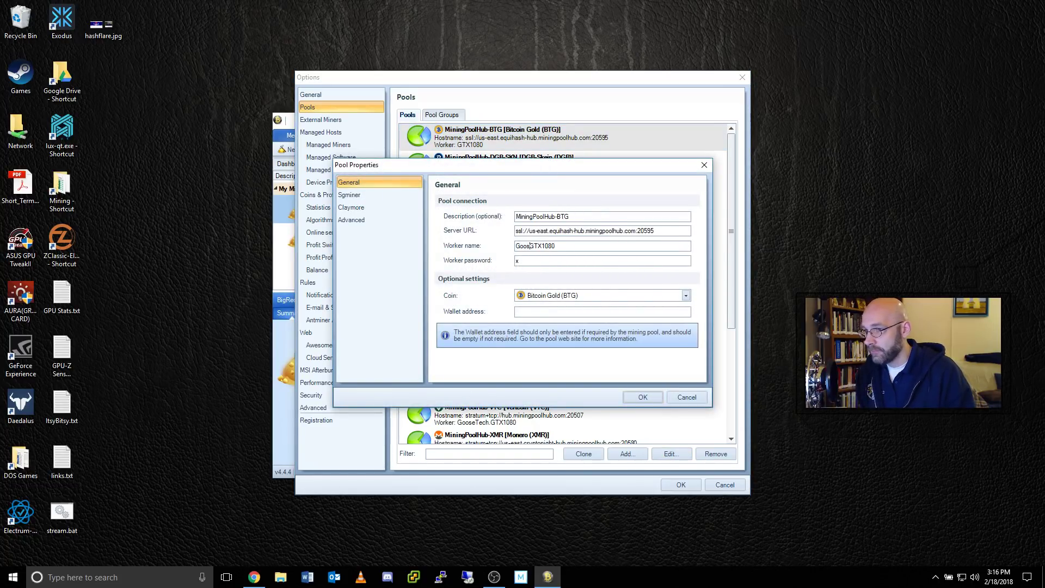
pyautogui.write('eTech.')
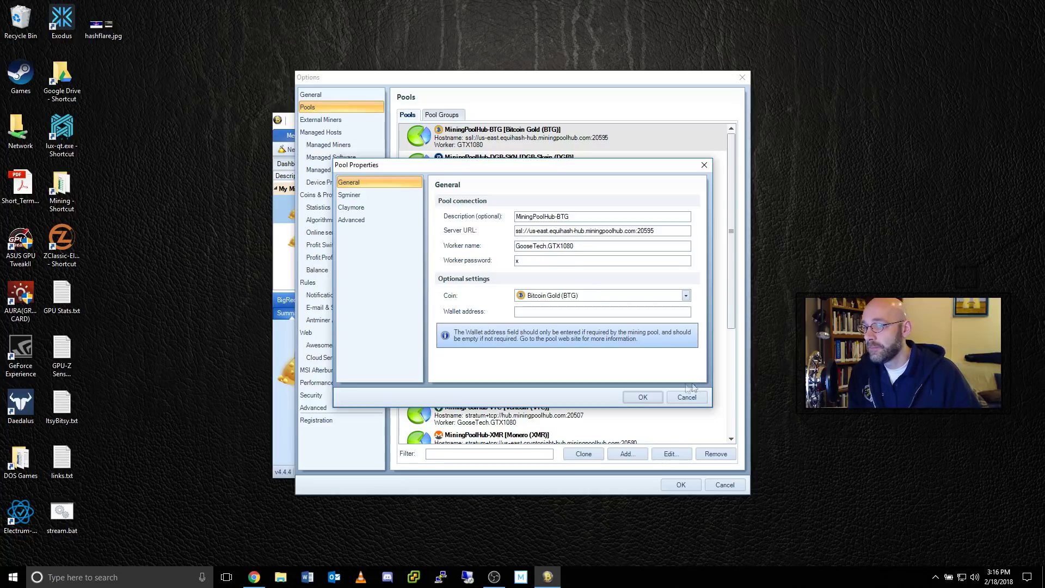
pyautogui.click(642, 396)
pyautogui.click(678, 485)
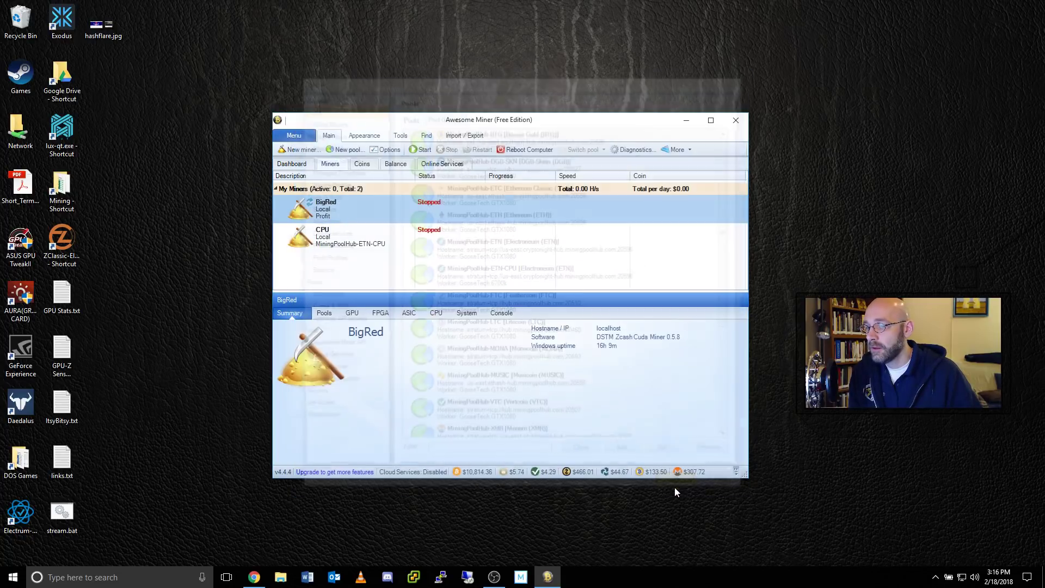
pyautogui.click(423, 150)
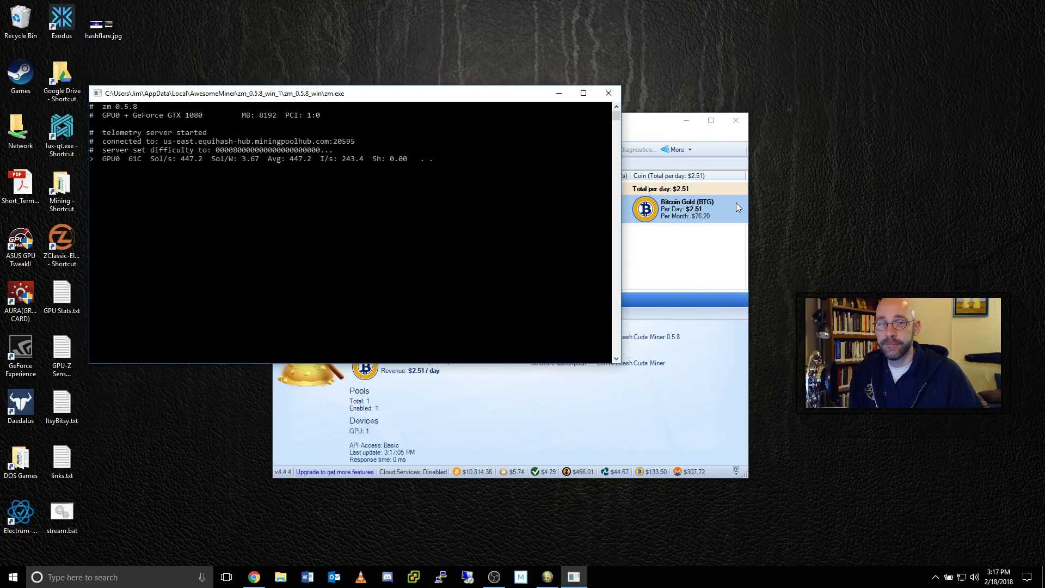
pyautogui.click(736, 204)
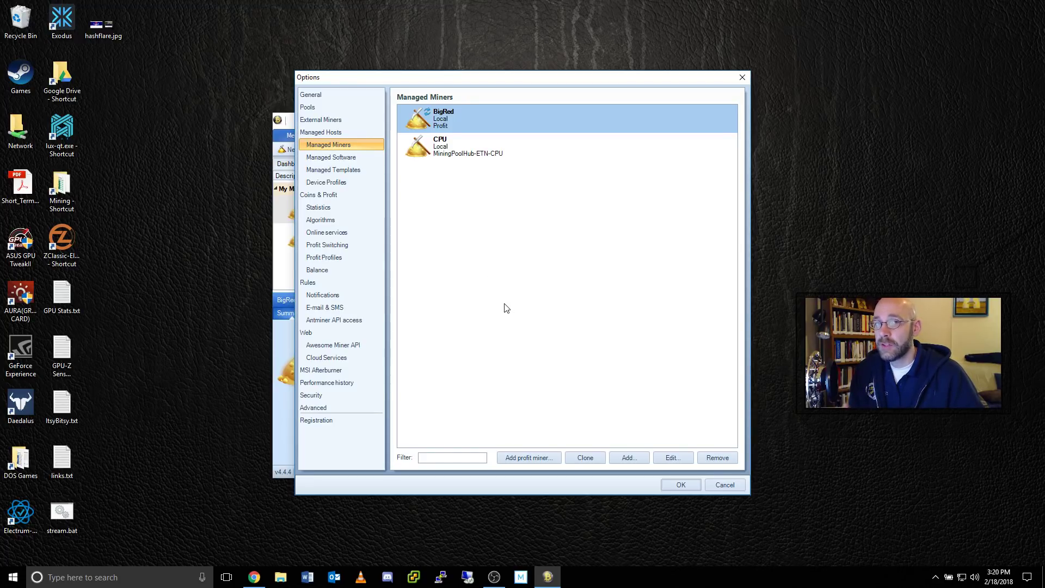
# Select SgMiner 5.6.1 in the Managed Software list and open its algorithm support settings.
pyautogui.click(354, 159)
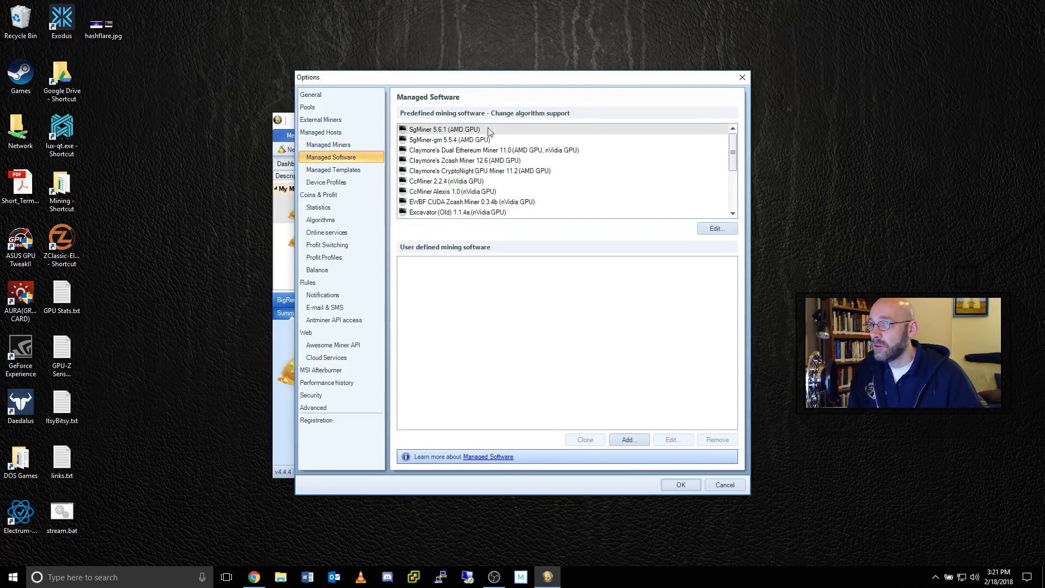
pyautogui.scroll(-2, 490, 148)
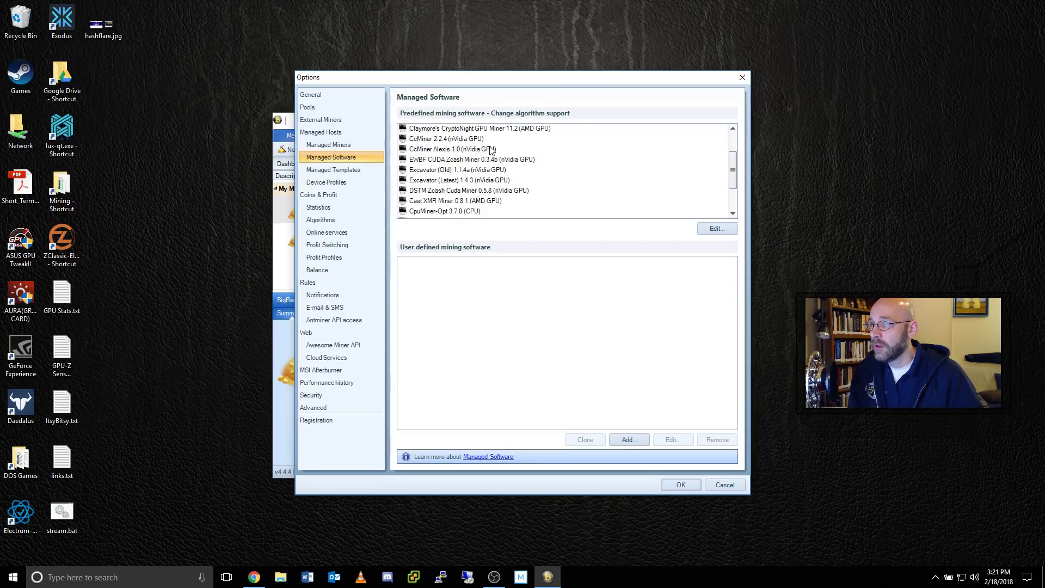
pyautogui.scroll(-2, 489, 148)
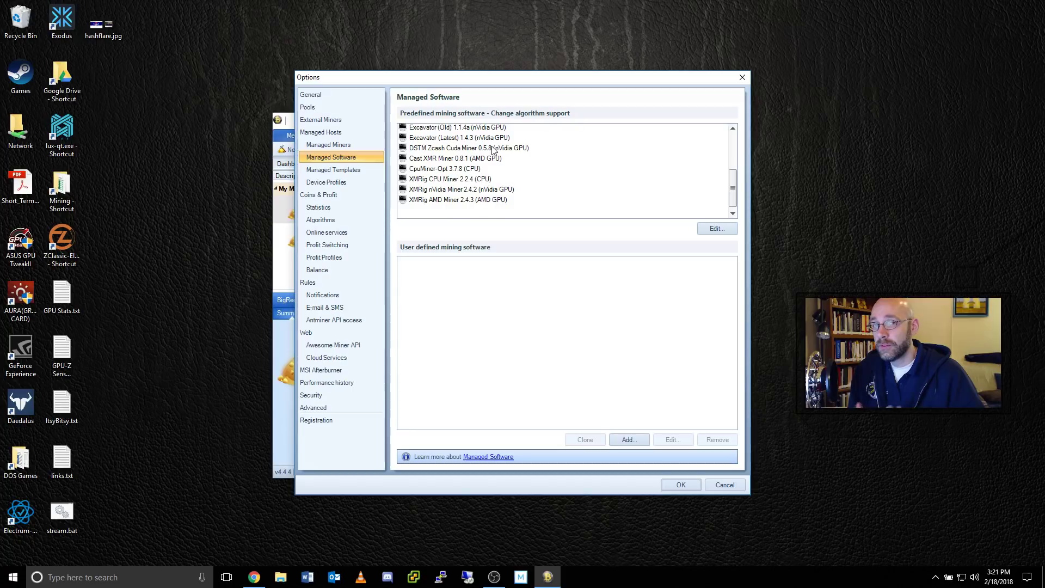
pyautogui.scroll(3, 501, 181)
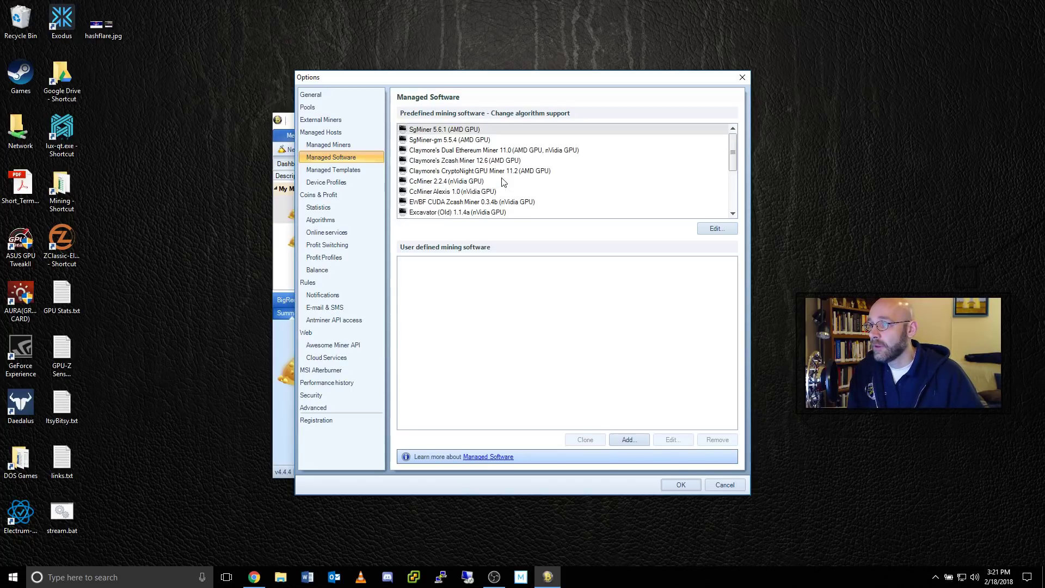
pyautogui.click(428, 132)
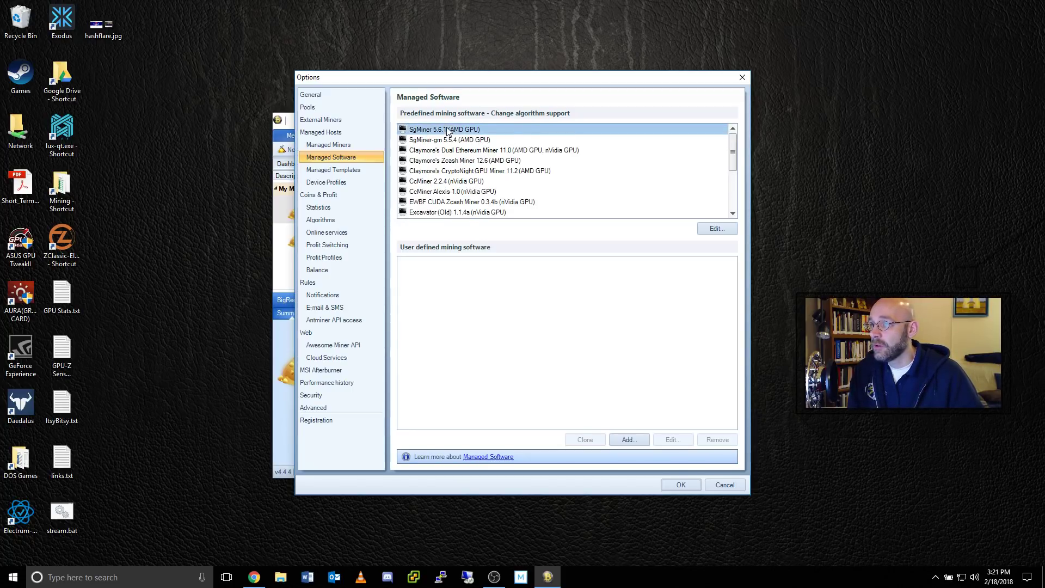
pyautogui.click(715, 229)
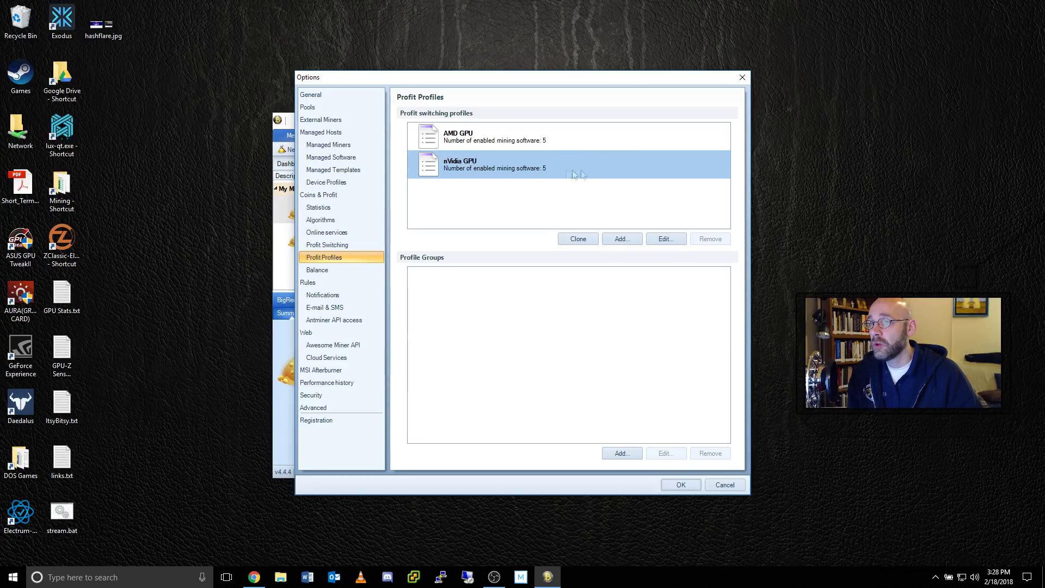
# In the nVidia GPU profile, move DSTM Zcash Cuda Miner down two places and back to the top.
pyautogui.click(664, 239)
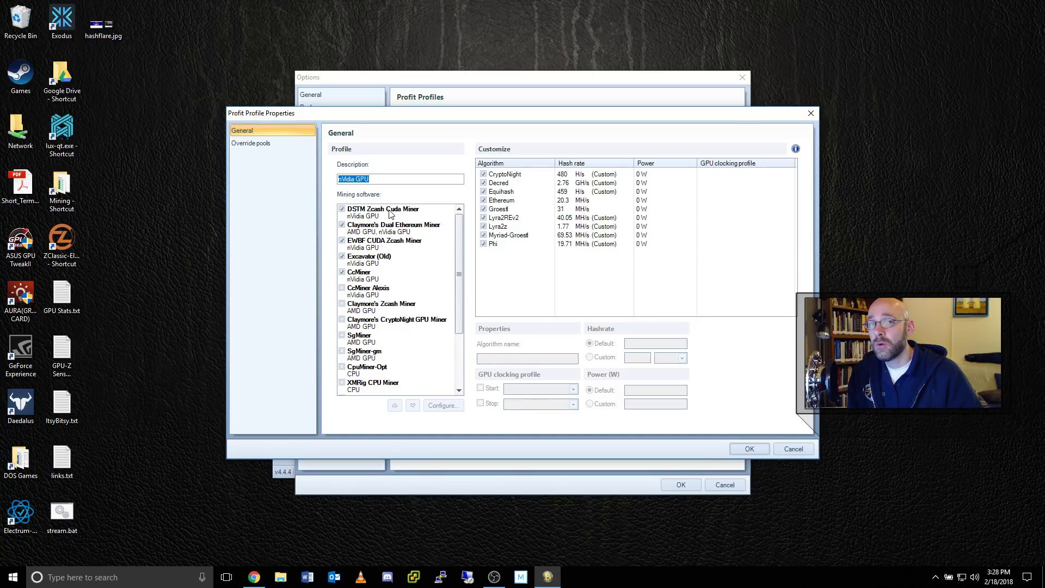
pyautogui.click(425, 212)
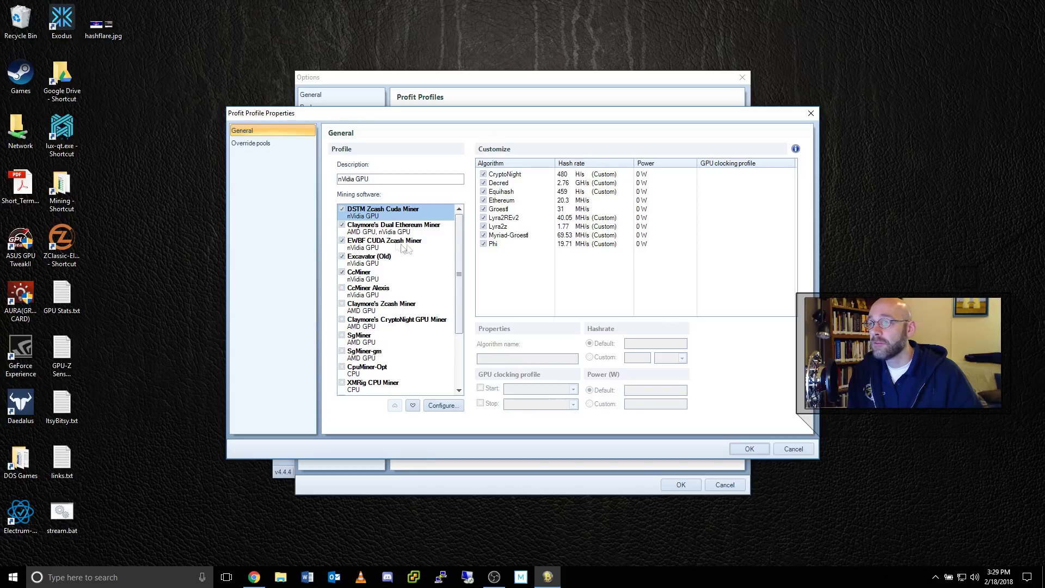
pyautogui.click(412, 405)
pyautogui.click(411, 407)
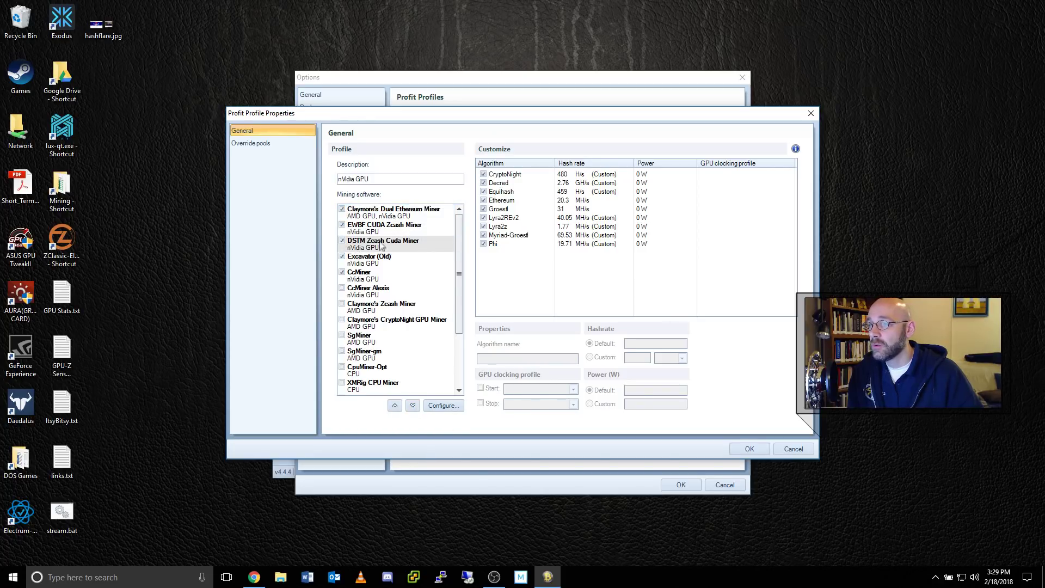
pyautogui.click(395, 405)
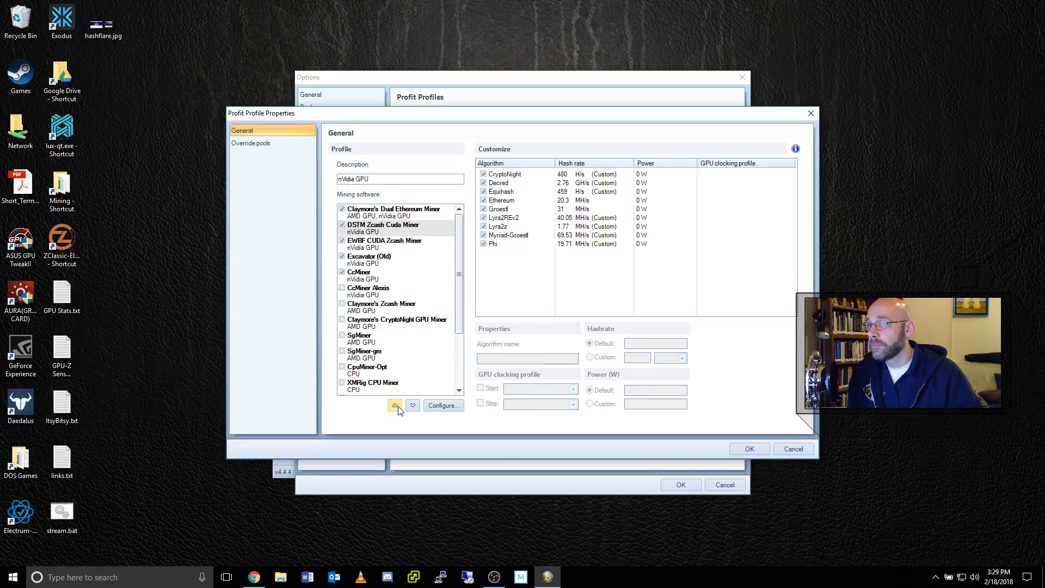
pyautogui.click(395, 406)
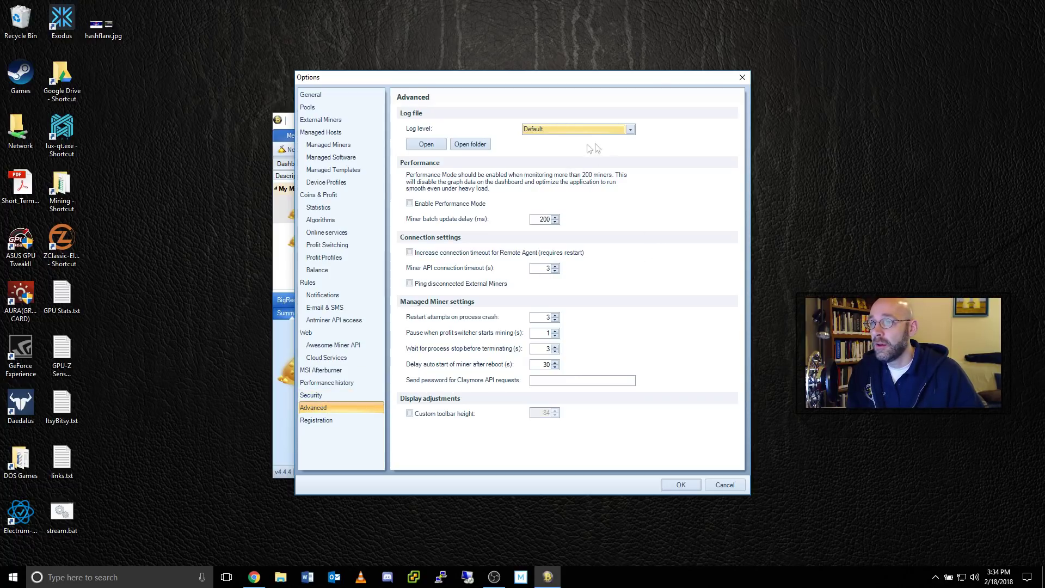
pyautogui.click(630, 129)
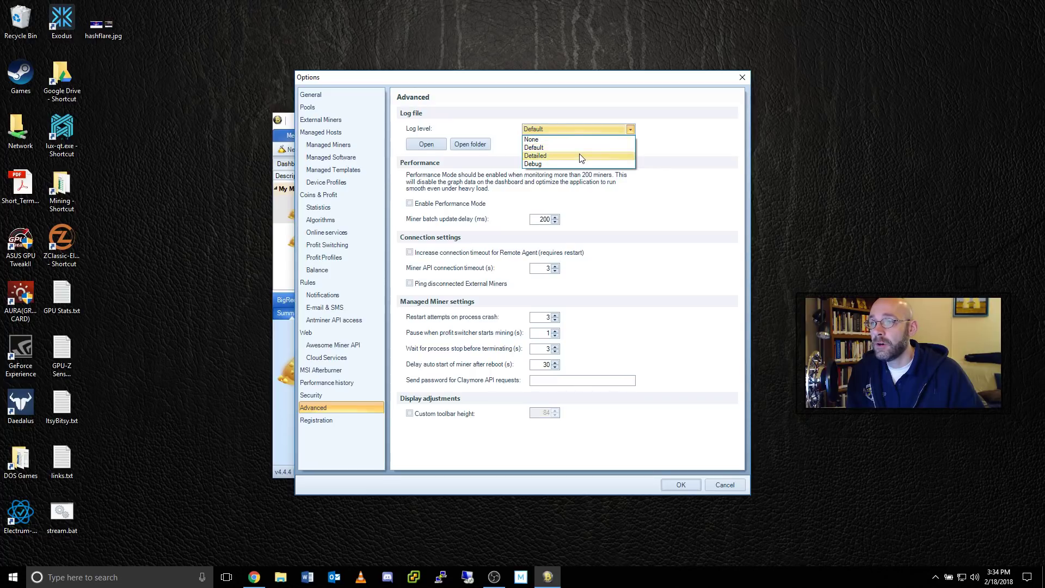
pyautogui.click(662, 146)
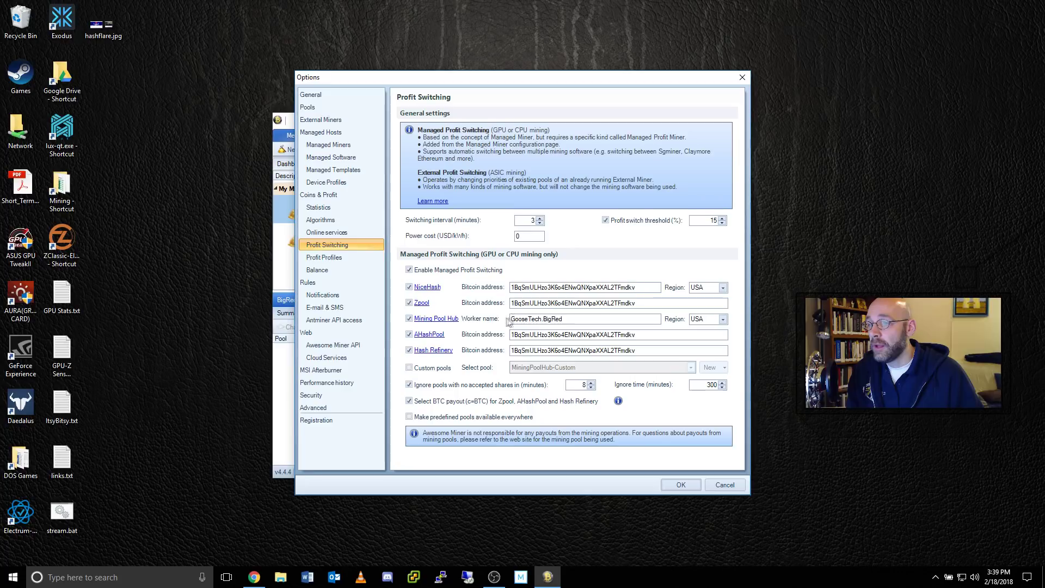
# Exclude Mining Pool Hub from profit switching and set the power cost to 0.11 USD/kWh.
pyautogui.click(409, 319)
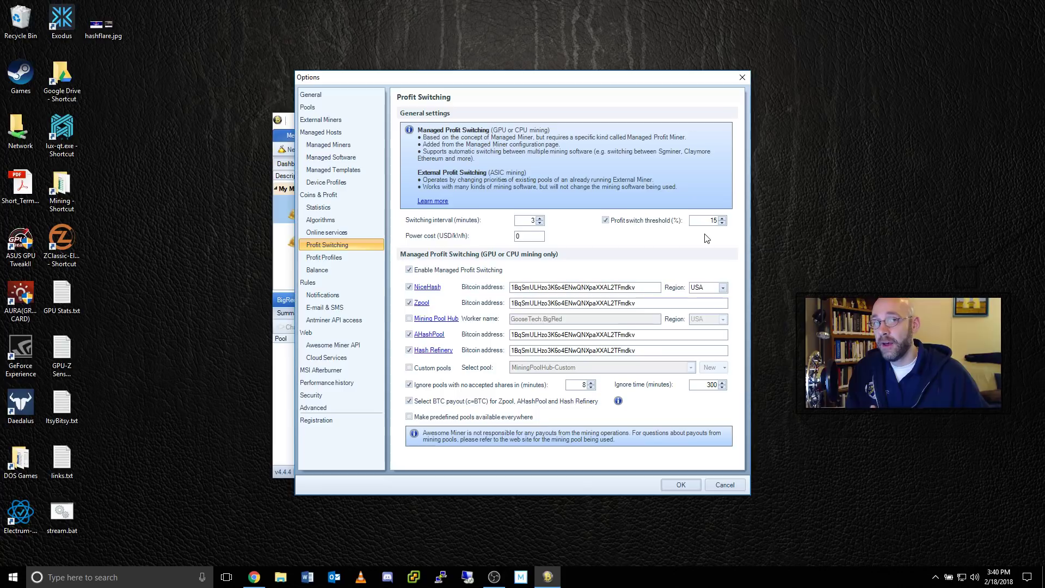
pyautogui.click(534, 237)
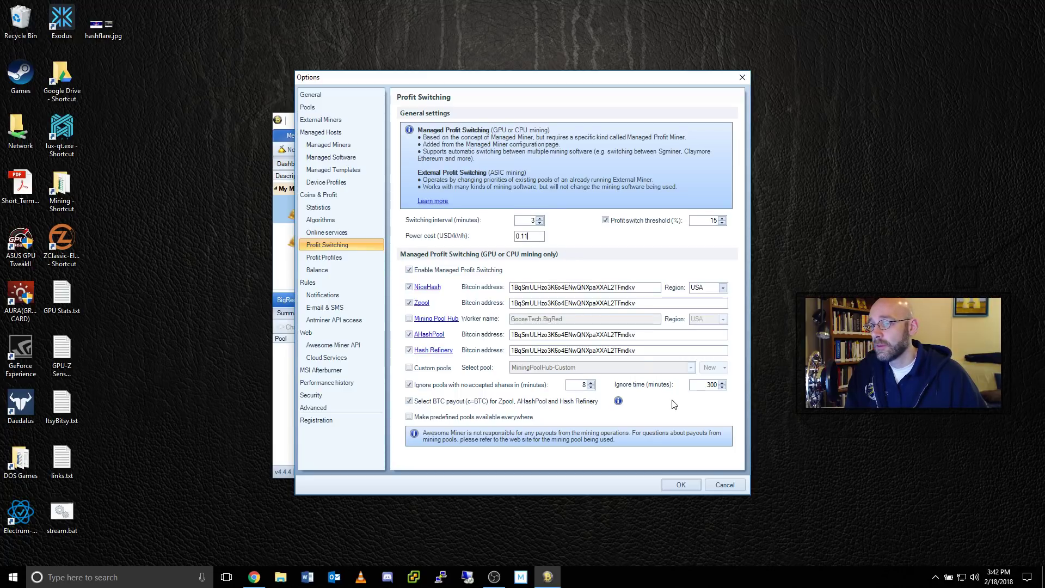
# Save and close Options, start BigRed mining, and bring the pool statistics page to the front.
pyautogui.click(681, 485)
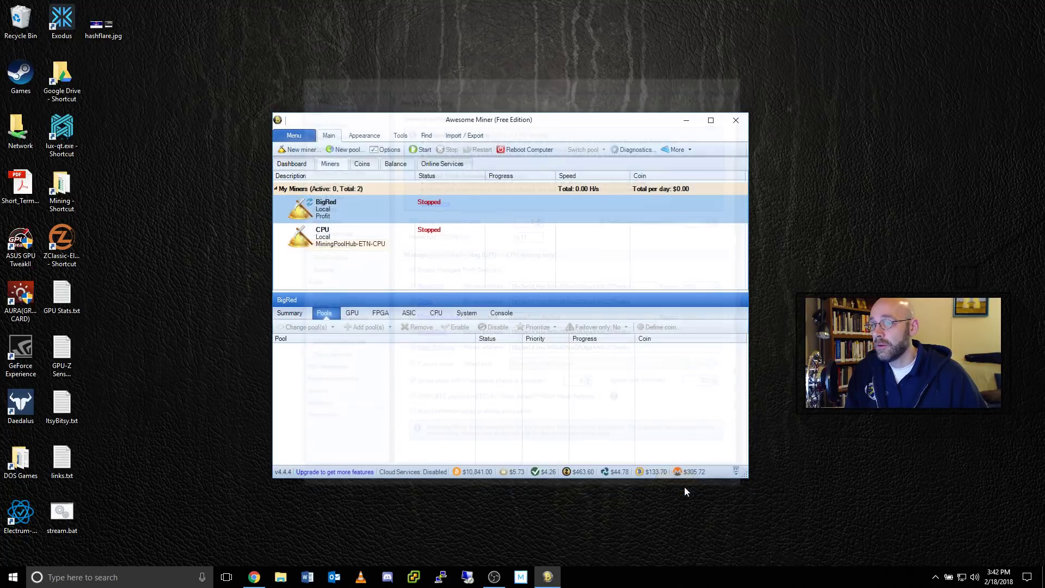
pyautogui.click(424, 150)
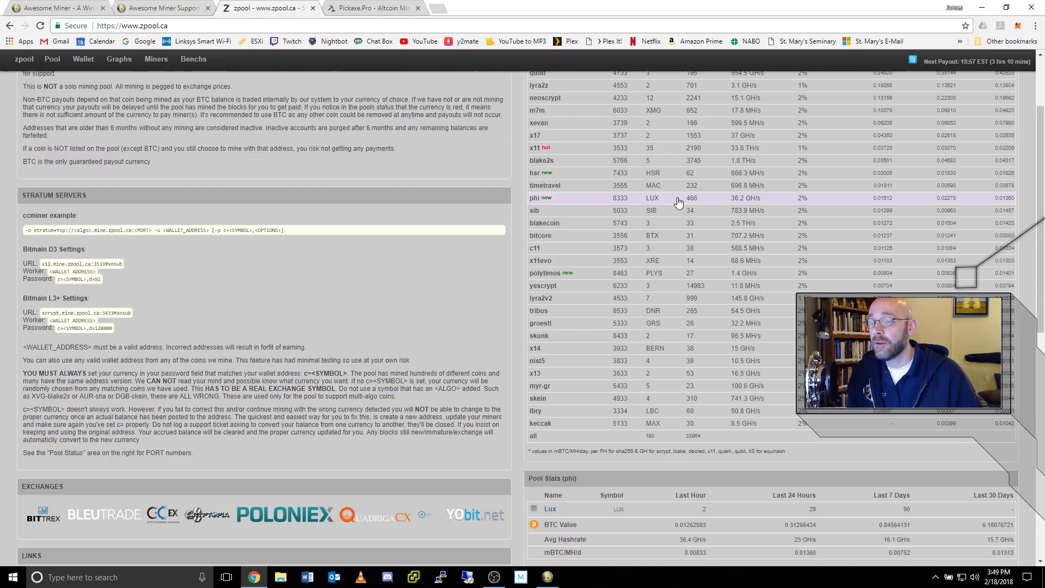
pyautogui.click(374, 8)
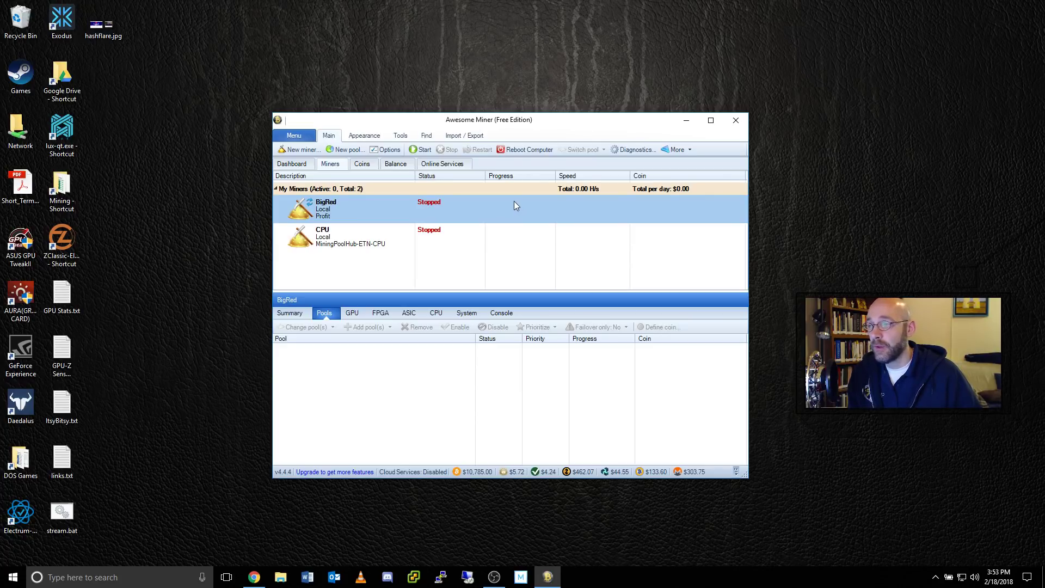
# Review the PickAxePro-LUX Luxcoin pool's properties in Options > Pools and confirm them.
pyautogui.click(396, 154)
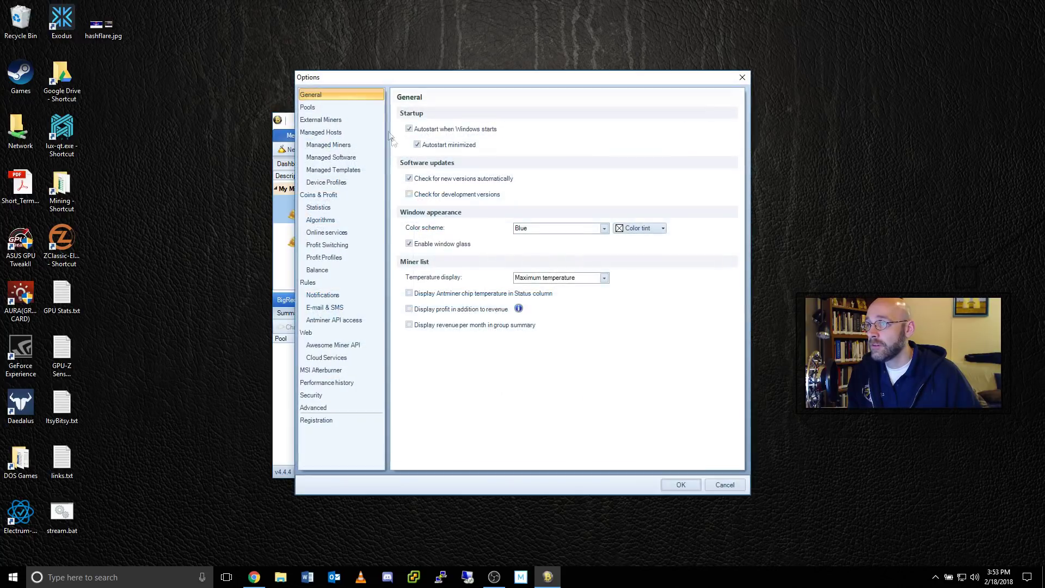
pyautogui.click(344, 107)
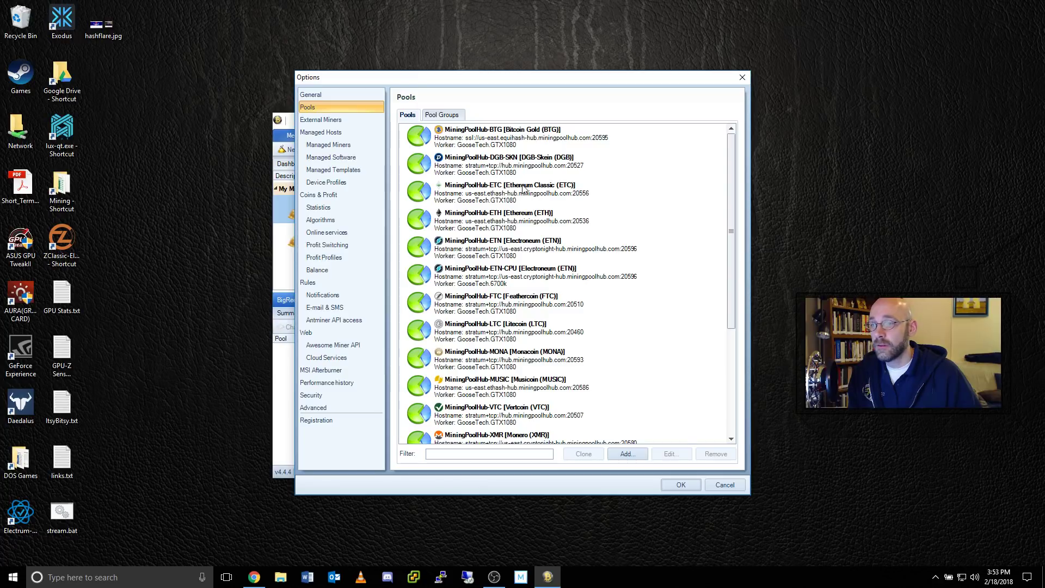
pyautogui.scroll(-5, 524, 201)
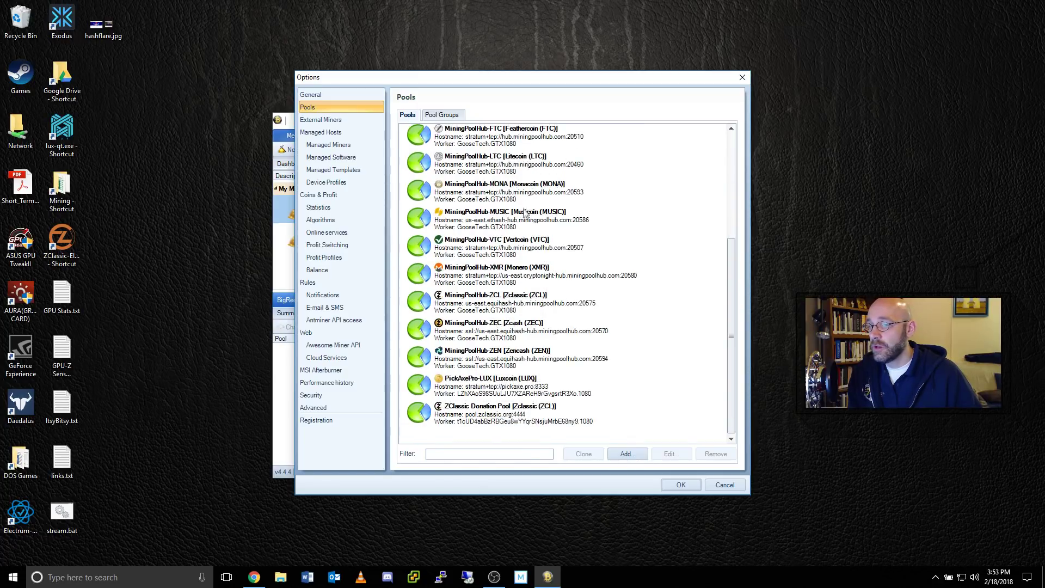
pyautogui.click(526, 382)
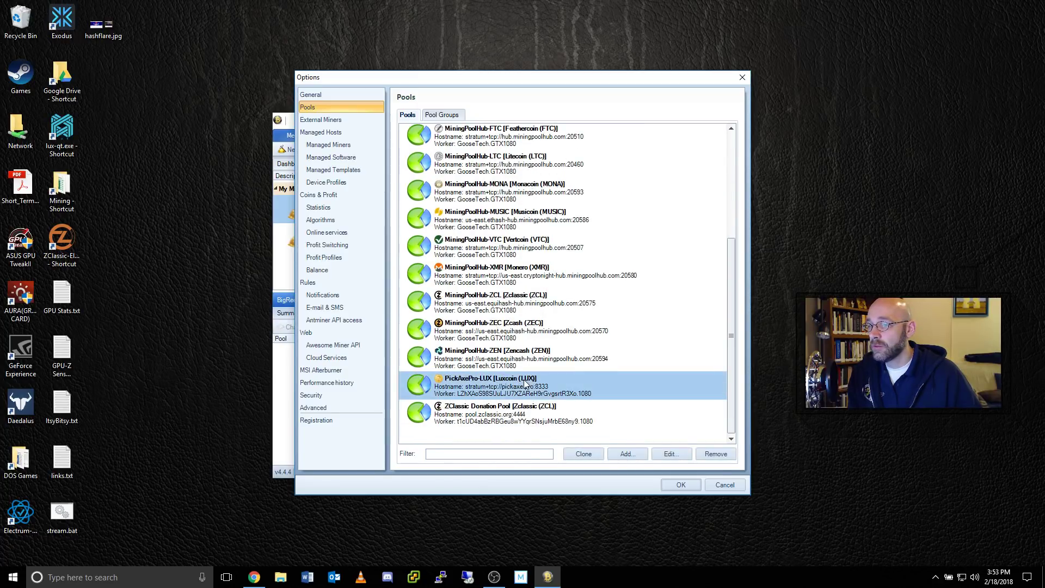
pyautogui.click(670, 454)
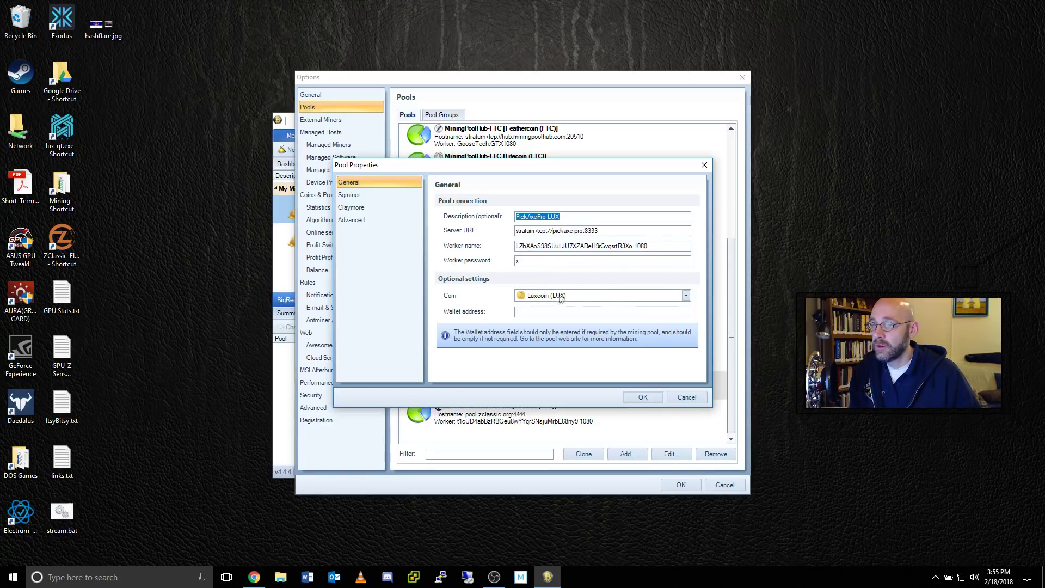
pyautogui.click(642, 397)
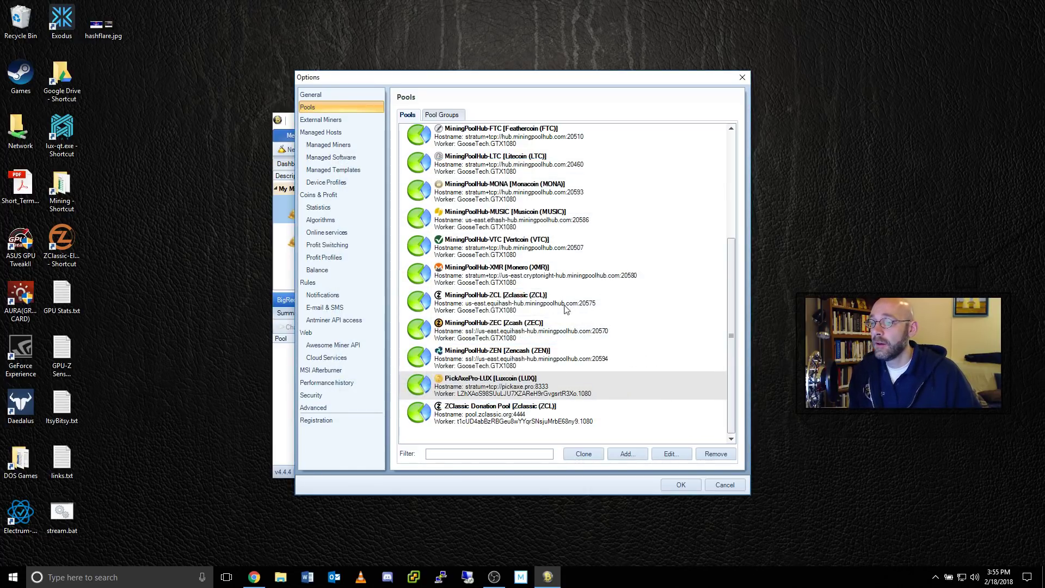
pyautogui.click(448, 115)
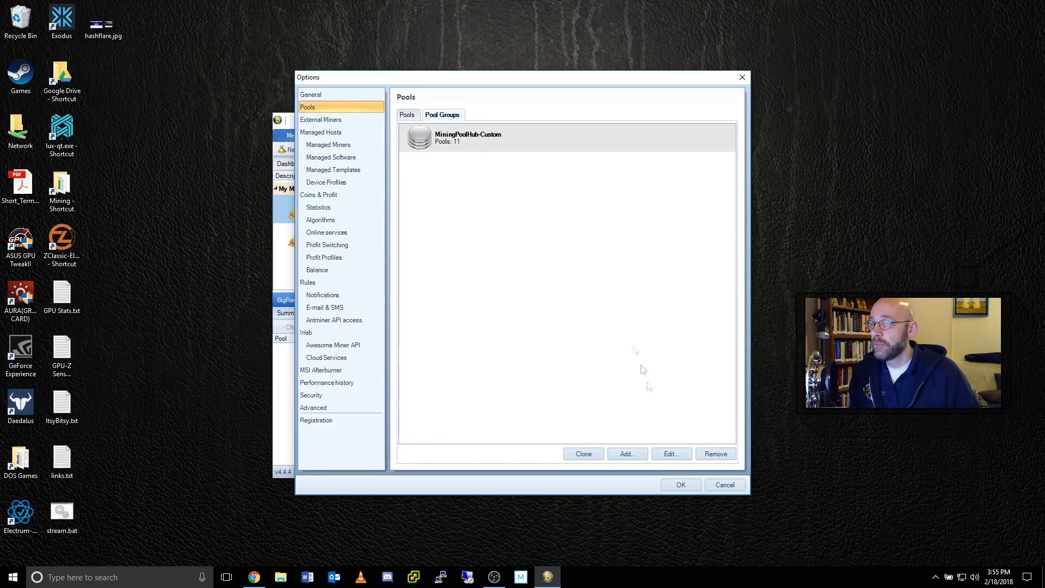
# Start a new pool group and tick MiningPoolHub BTG, ETC, ETH, ETN, FTC, MONA, MUSIC, VTC, XMR and ZCL.
pyautogui.click(629, 453)
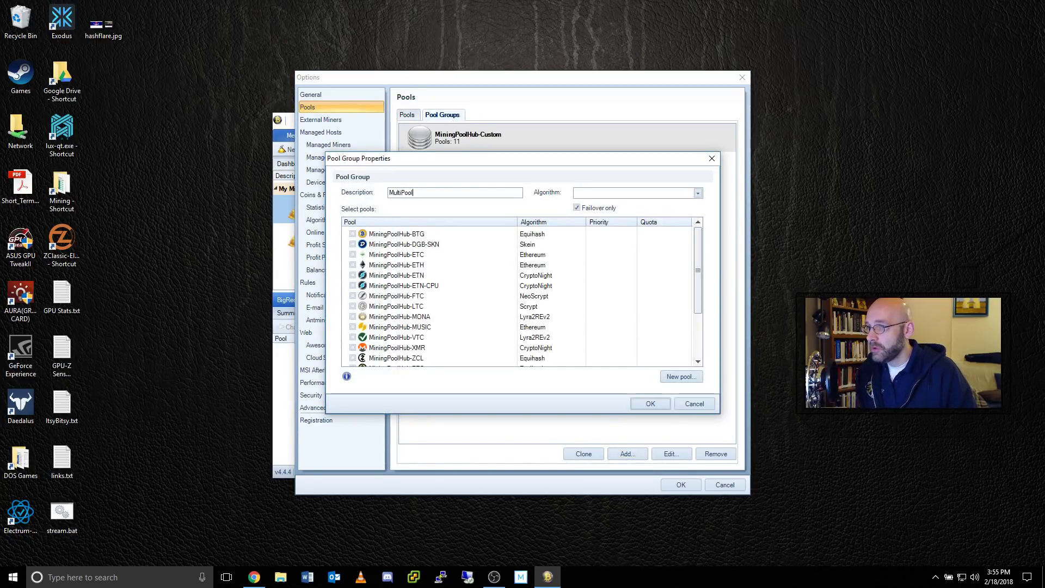
pyautogui.click(353, 234)
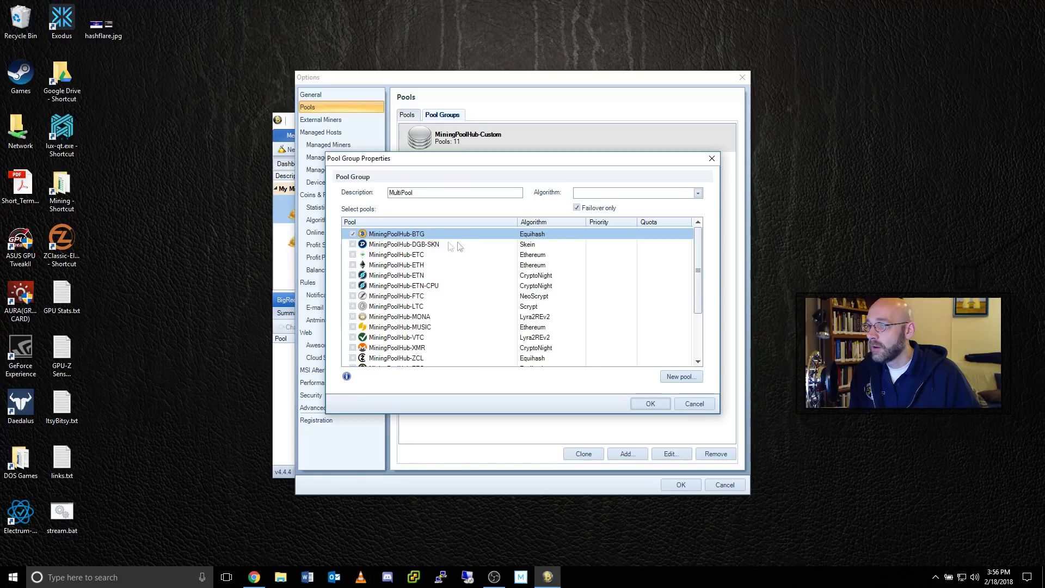
pyautogui.click(353, 255)
pyautogui.click(353, 265)
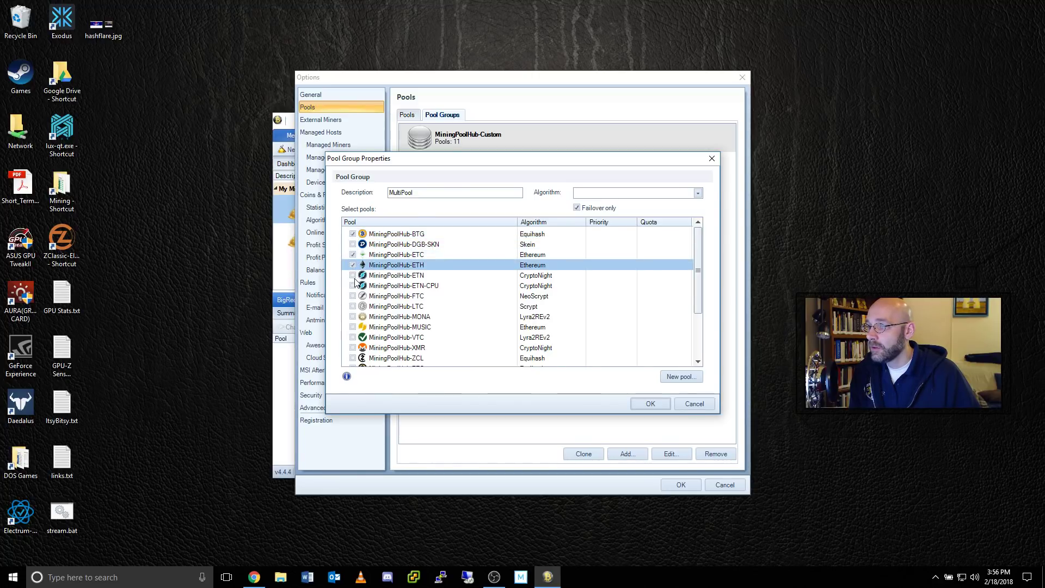
pyautogui.click(353, 276)
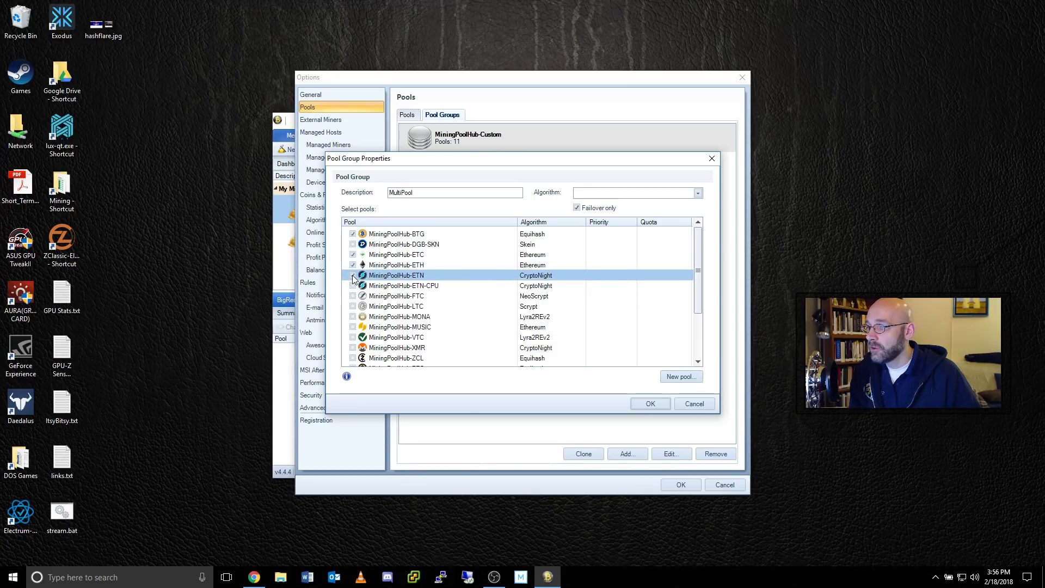
pyautogui.click(352, 276)
pyautogui.click(352, 296)
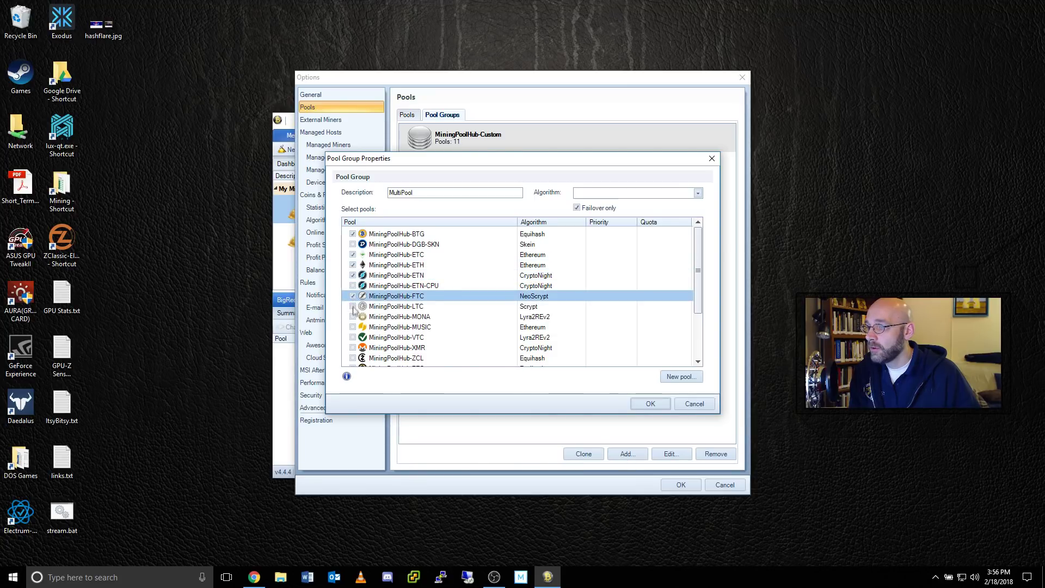
pyautogui.click(352, 317)
pyautogui.click(353, 327)
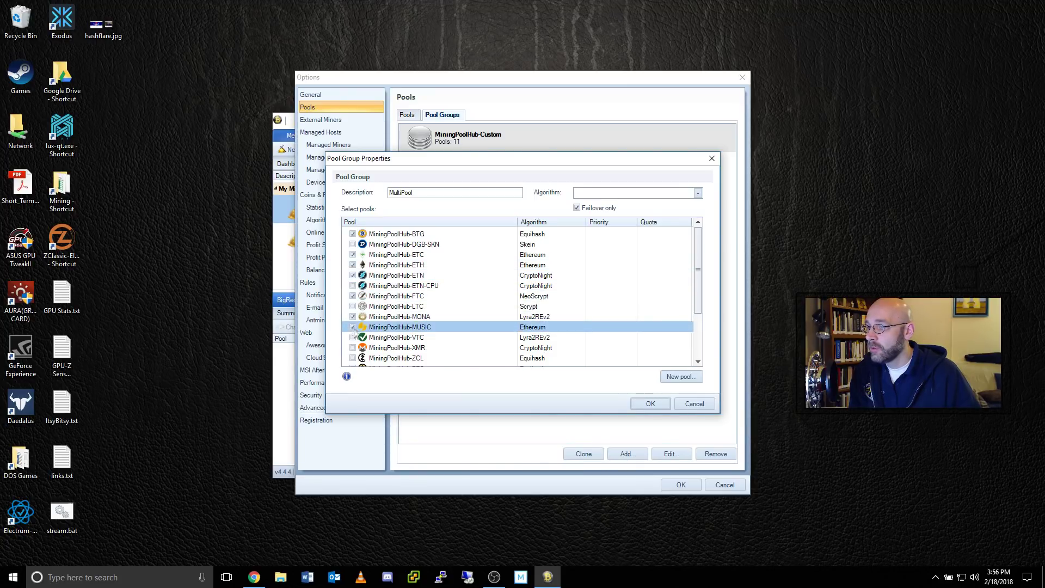
pyautogui.click(352, 337)
pyautogui.click(352, 348)
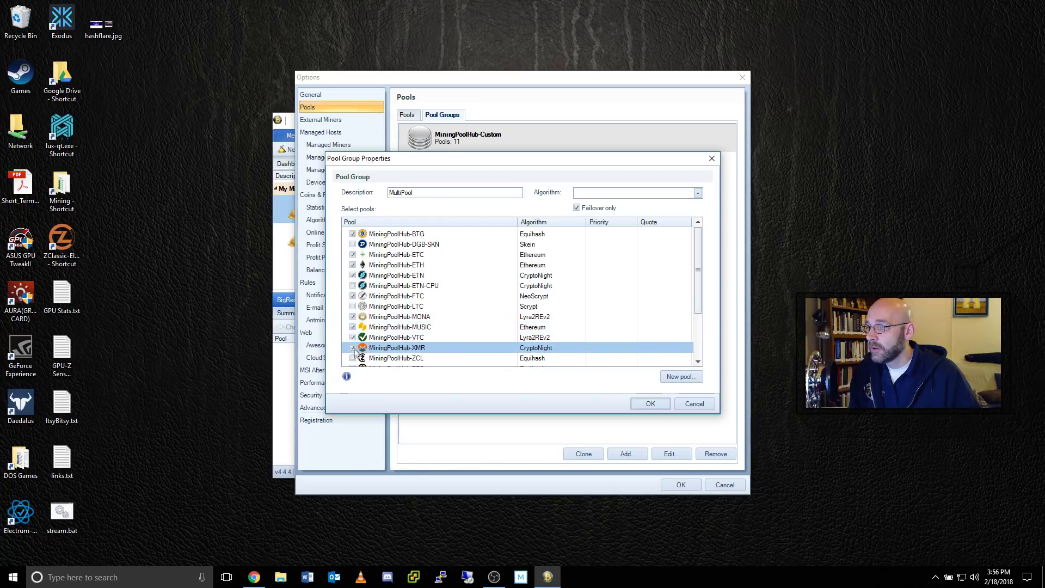
pyautogui.click(353, 358)
# Add MiningPoolHub ZEC, ZEN and PickAxePro-LUX, then save the MultiPool group.
pyautogui.scroll(-2, 369, 361)
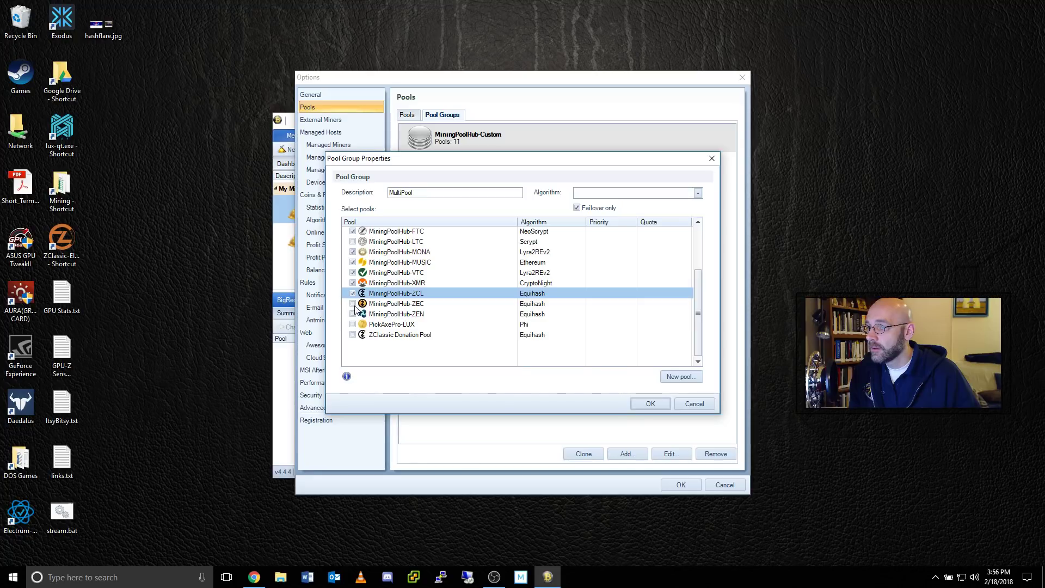
pyautogui.click(354, 304)
pyautogui.click(352, 314)
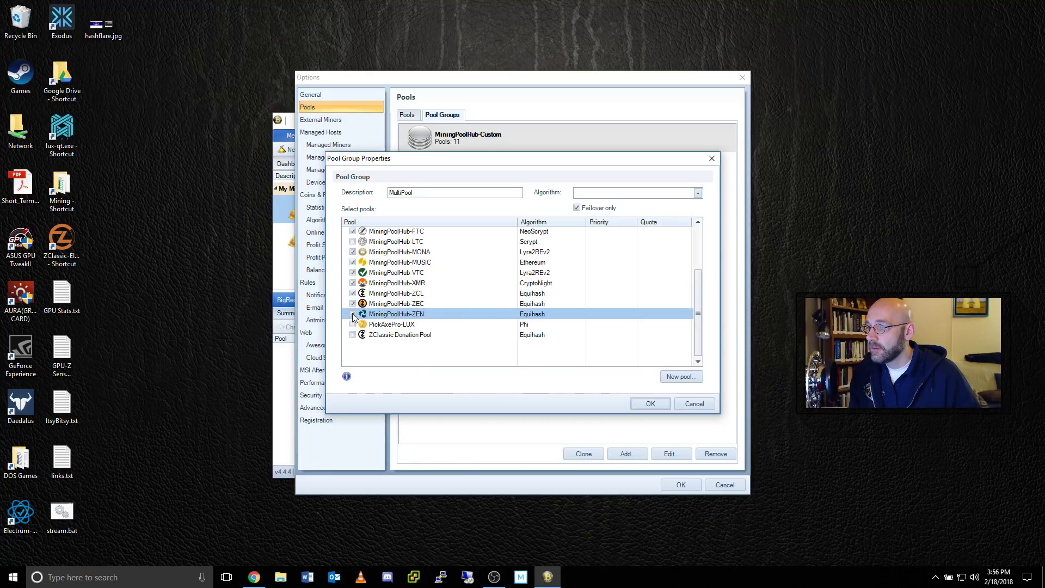
pyautogui.click(353, 324)
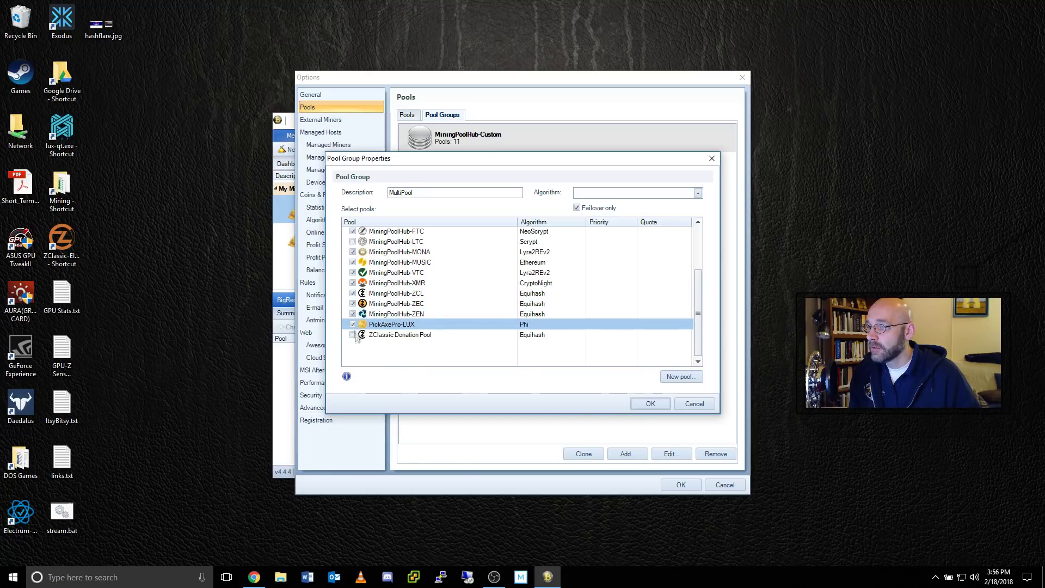
pyautogui.click(664, 404)
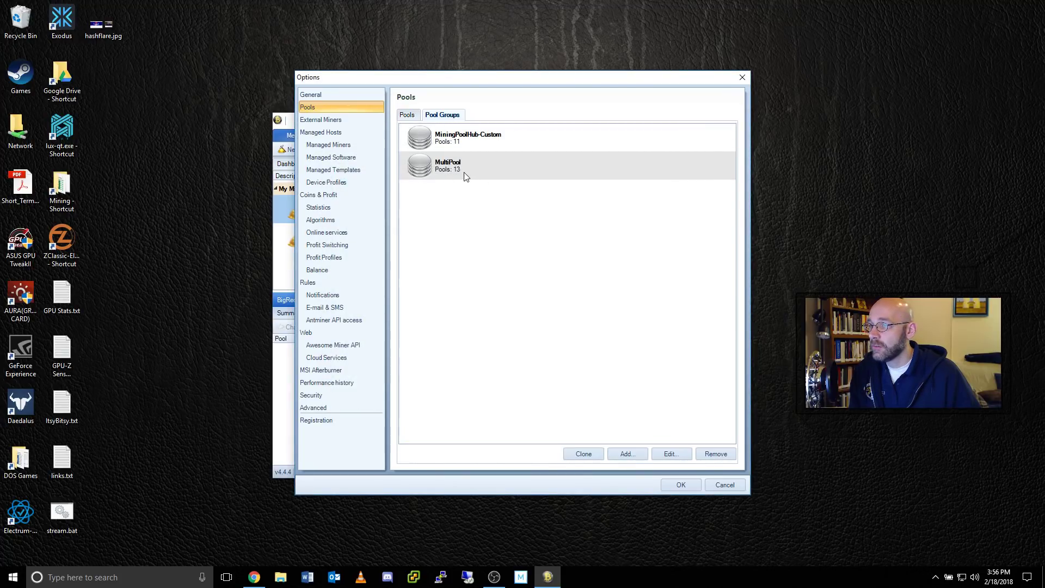
# Remove NiceHash, Zpool, AHashPool and Hash Refinery from the profit-switching sources.
pyautogui.click(341, 245)
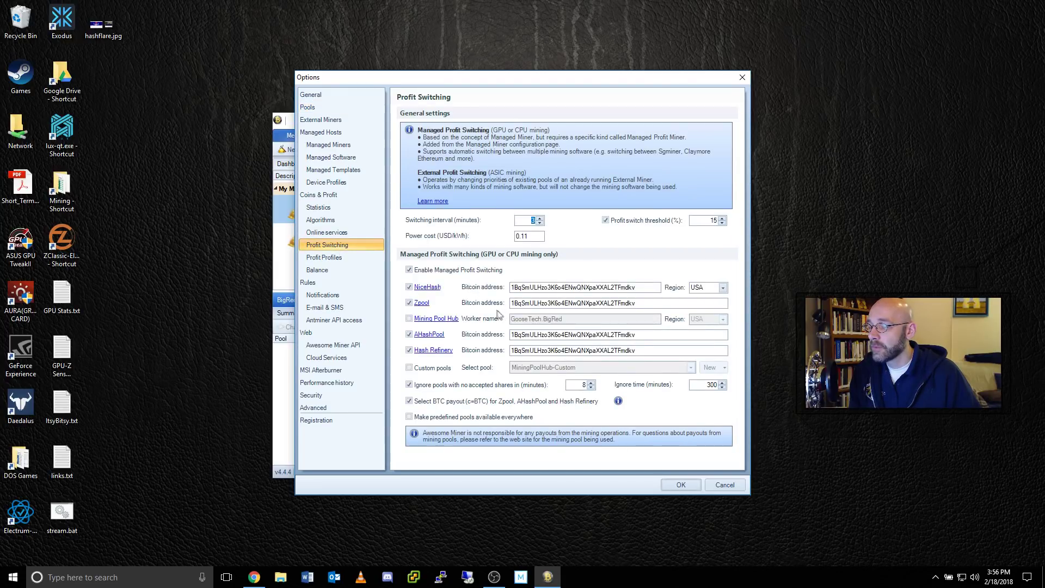
pyautogui.click(409, 286)
pyautogui.click(409, 303)
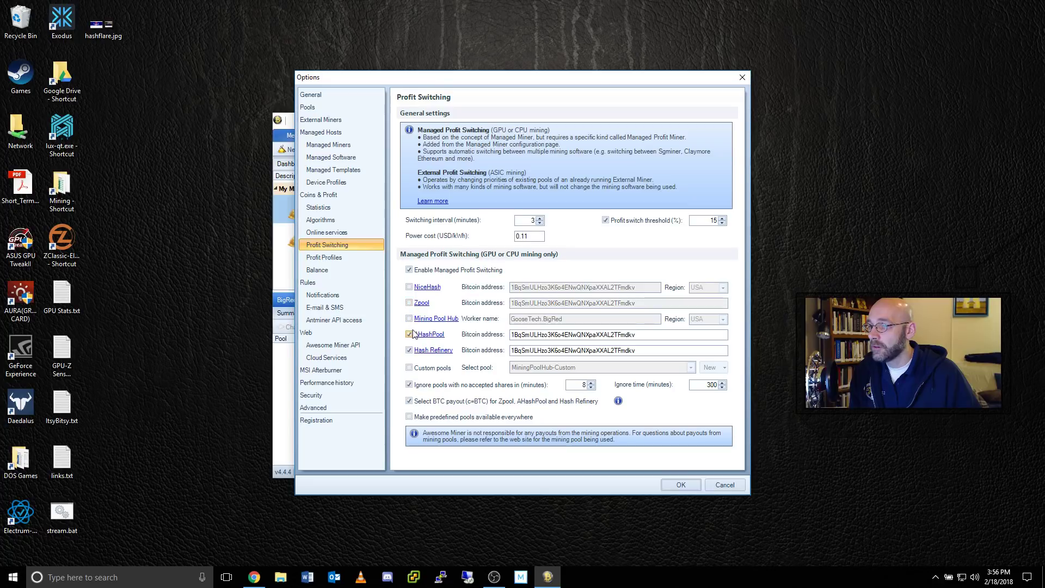
pyautogui.click(409, 334)
pyautogui.click(409, 350)
# Make the MultiPool custom group the profit-switching source, apply it, and start mining on BigRed.
pyautogui.click(409, 367)
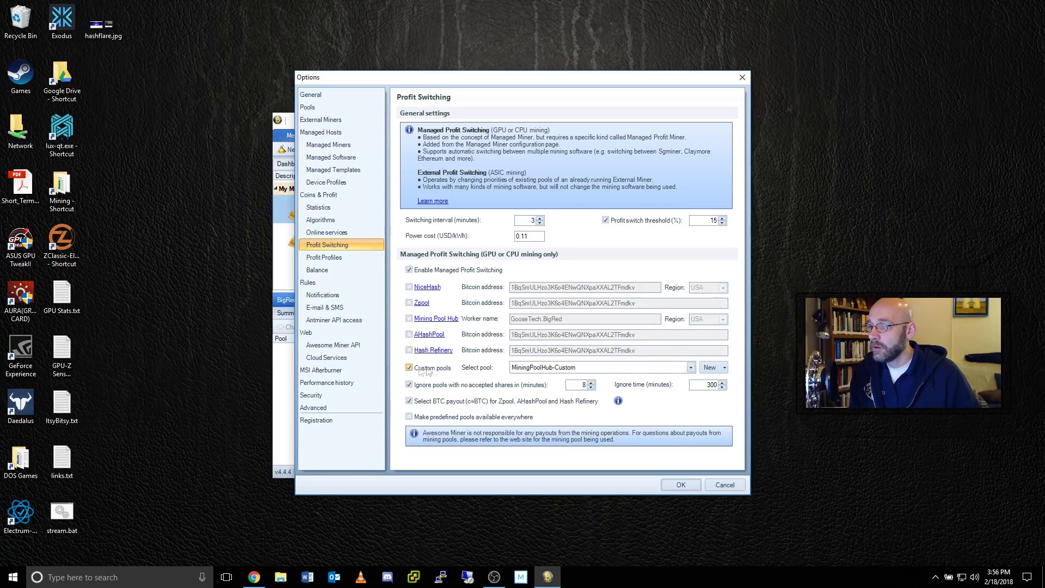
pyautogui.click(691, 368)
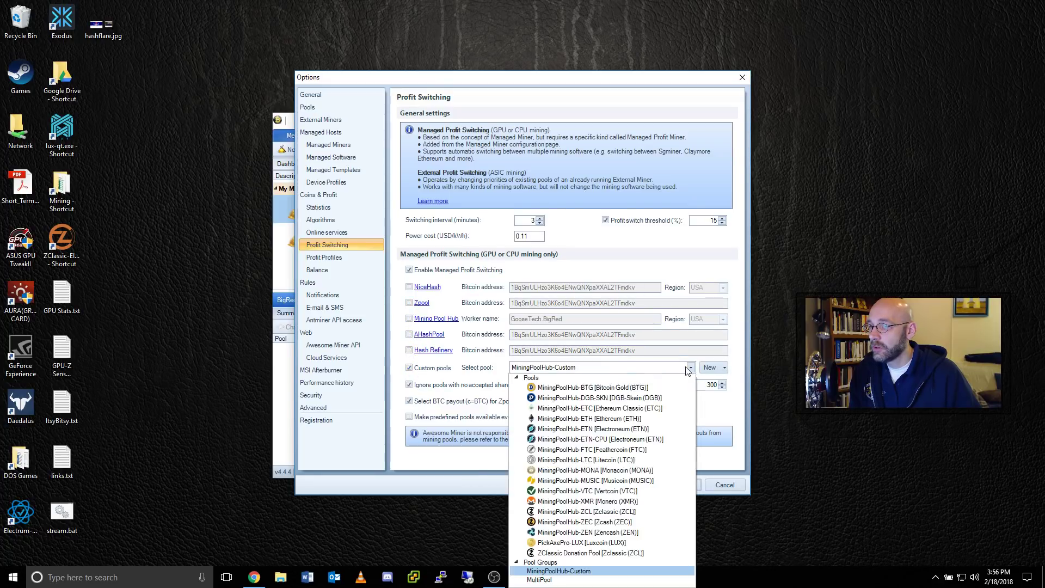
pyautogui.click(547, 580)
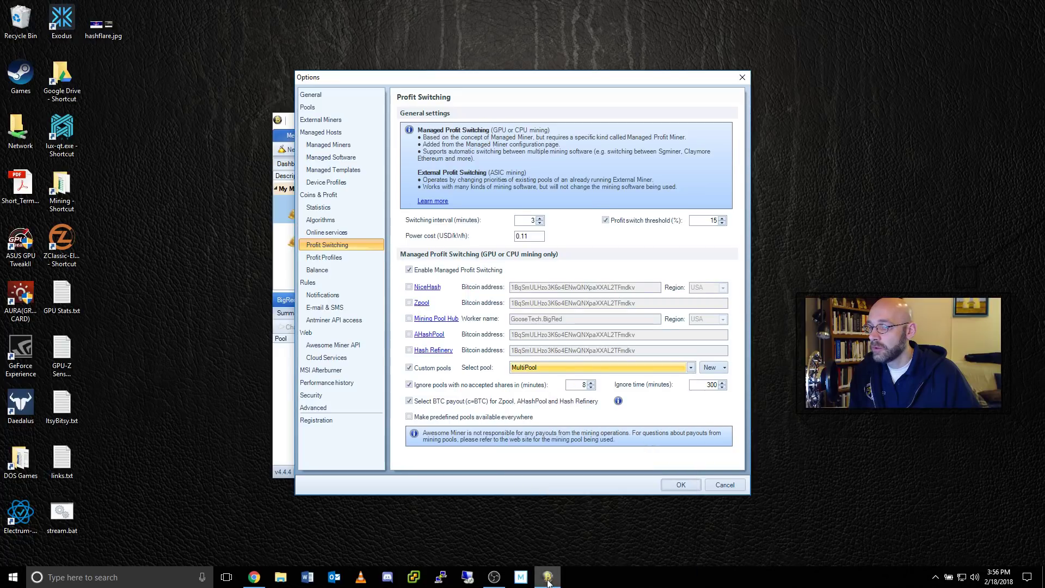
pyautogui.click(697, 485)
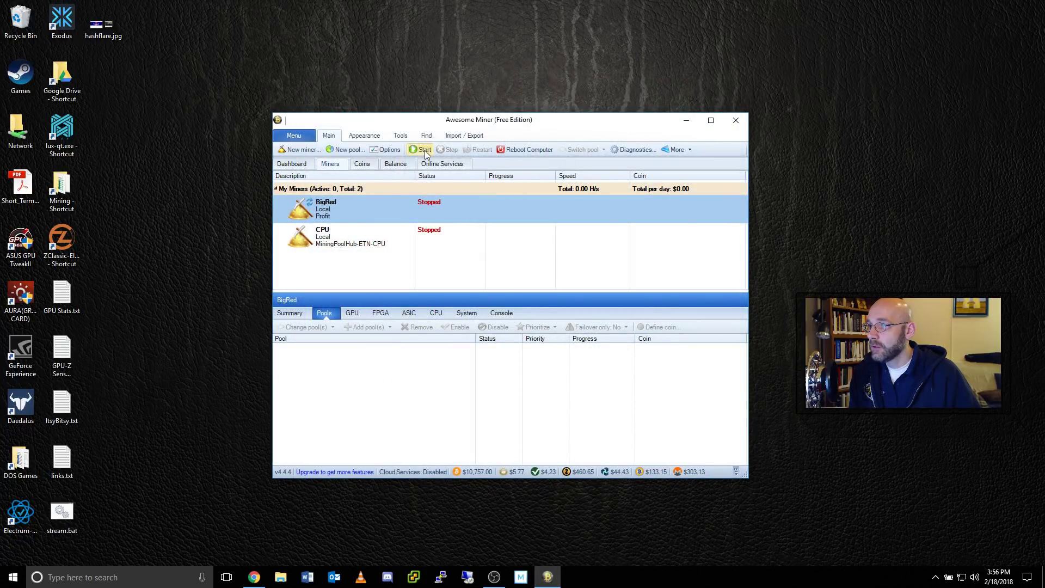
pyautogui.click(425, 152)
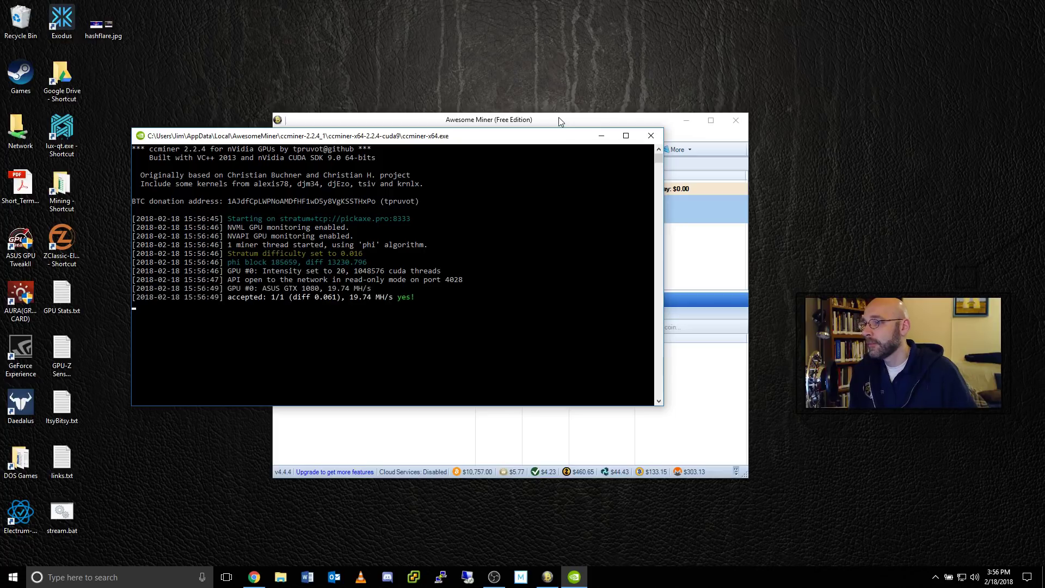
pyautogui.click(715, 141)
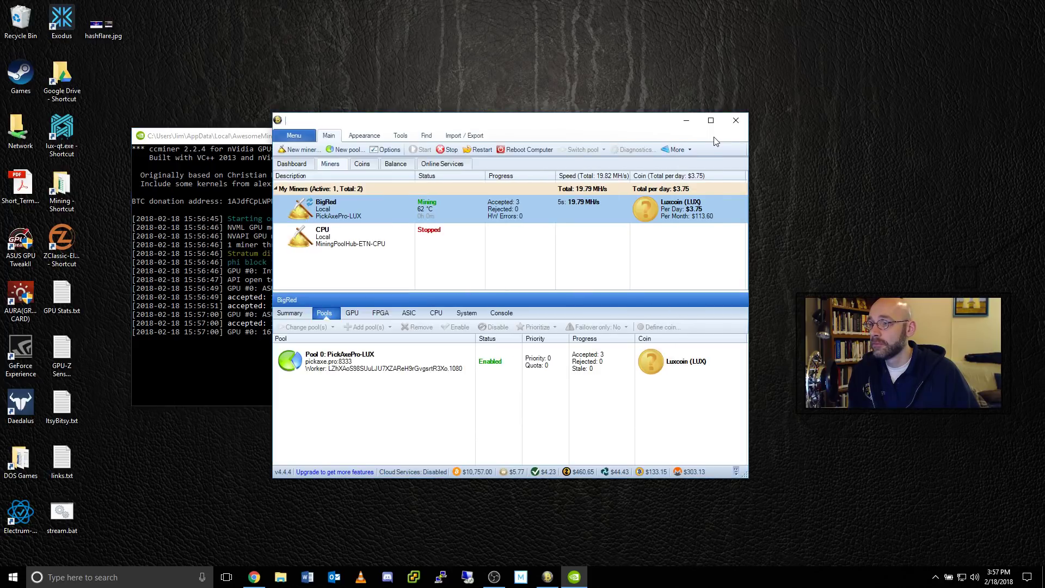